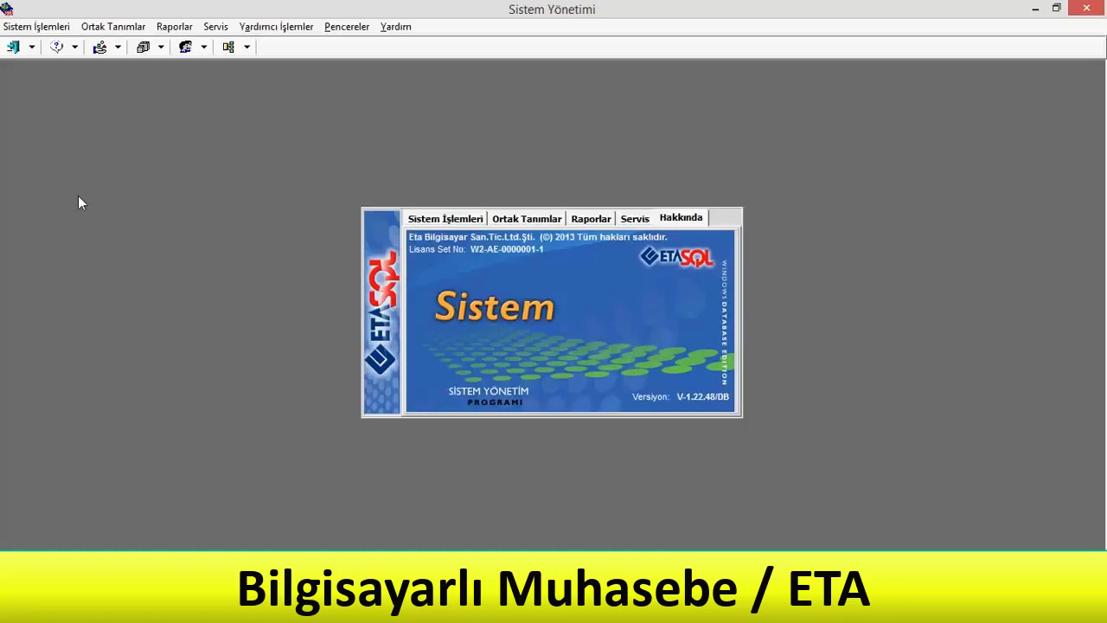
# Open the new company creation form (Şirket Açma) and enter 007 as the company code.
pyautogui.click(36, 27)
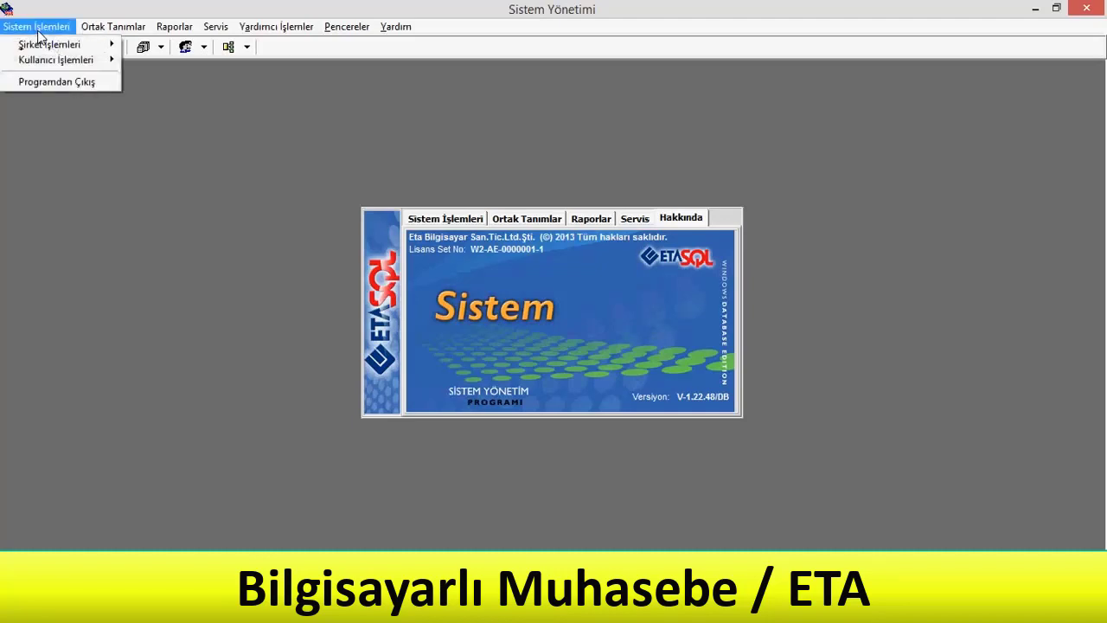
pyautogui.moveTo(38, 46)
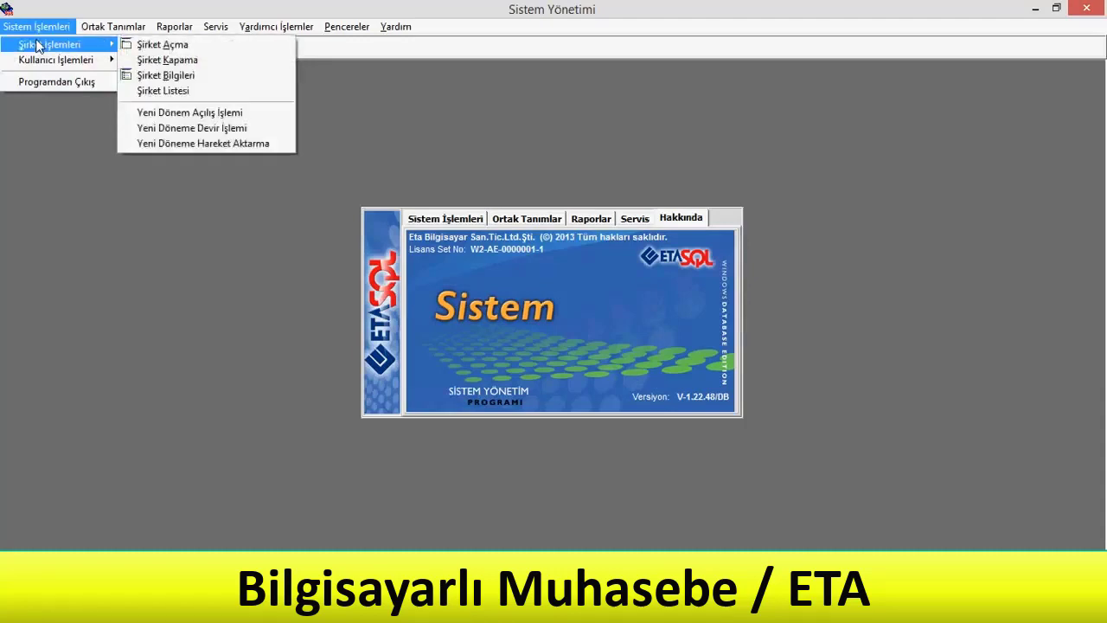
pyautogui.click(165, 47)
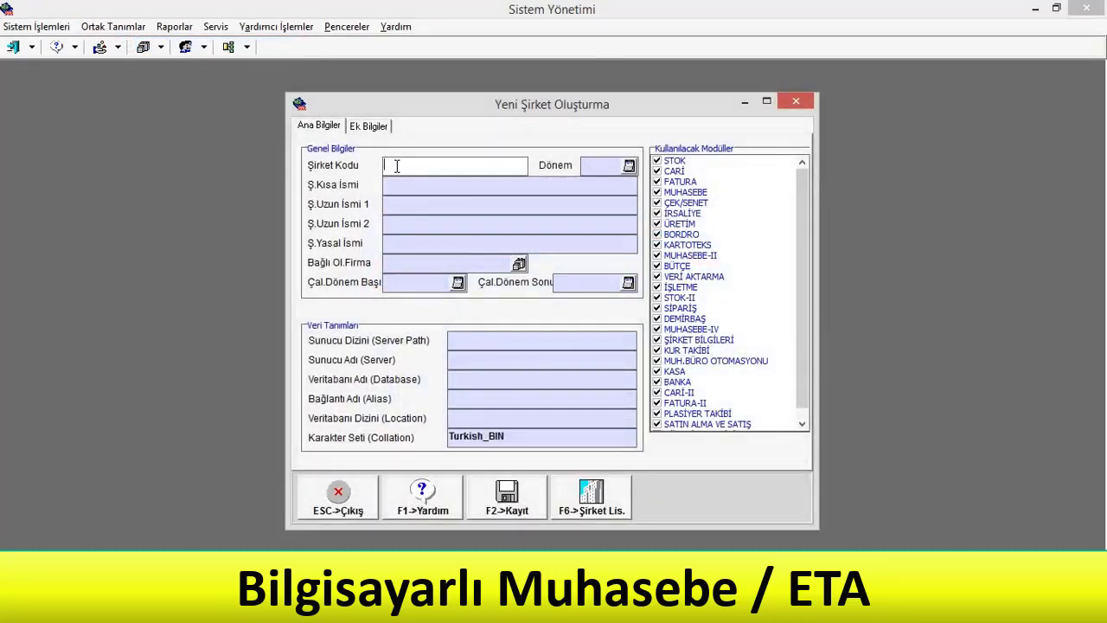
pyautogui.write('007')
pyautogui.press('Return')
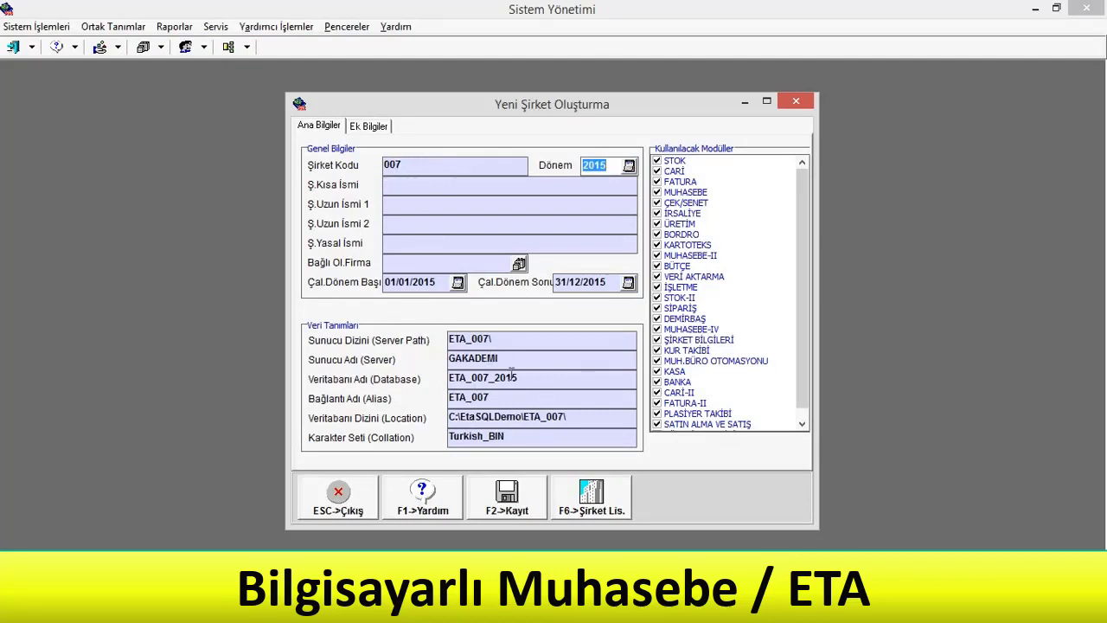
# Try 001 as the company code and set the code back to 007.
pyautogui.click(405, 164)
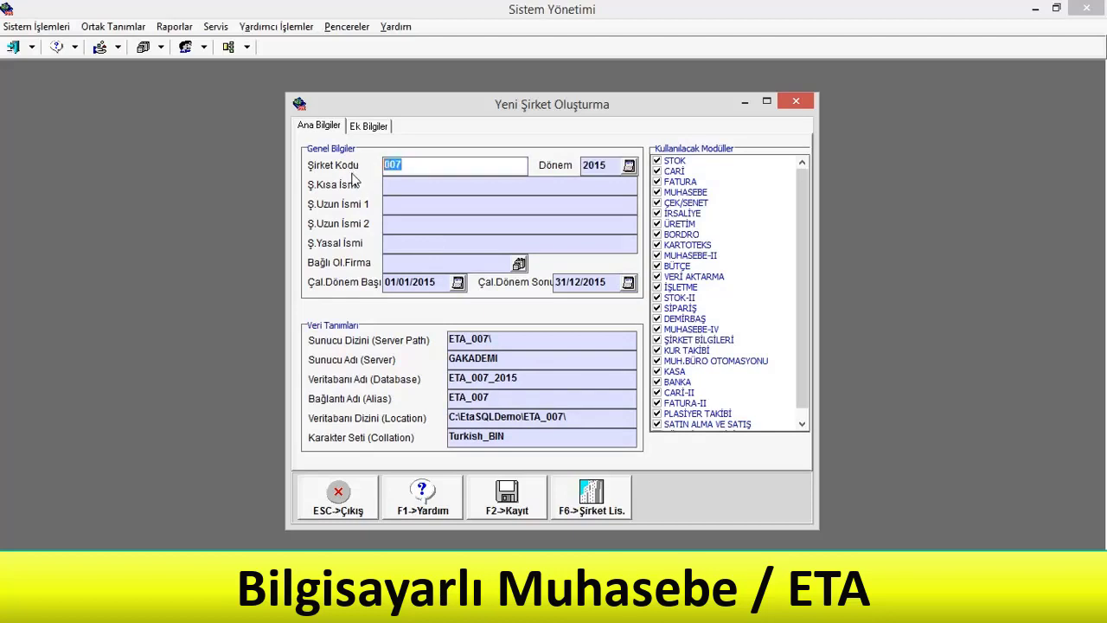
pyautogui.write('001')
pyautogui.press('Tab')
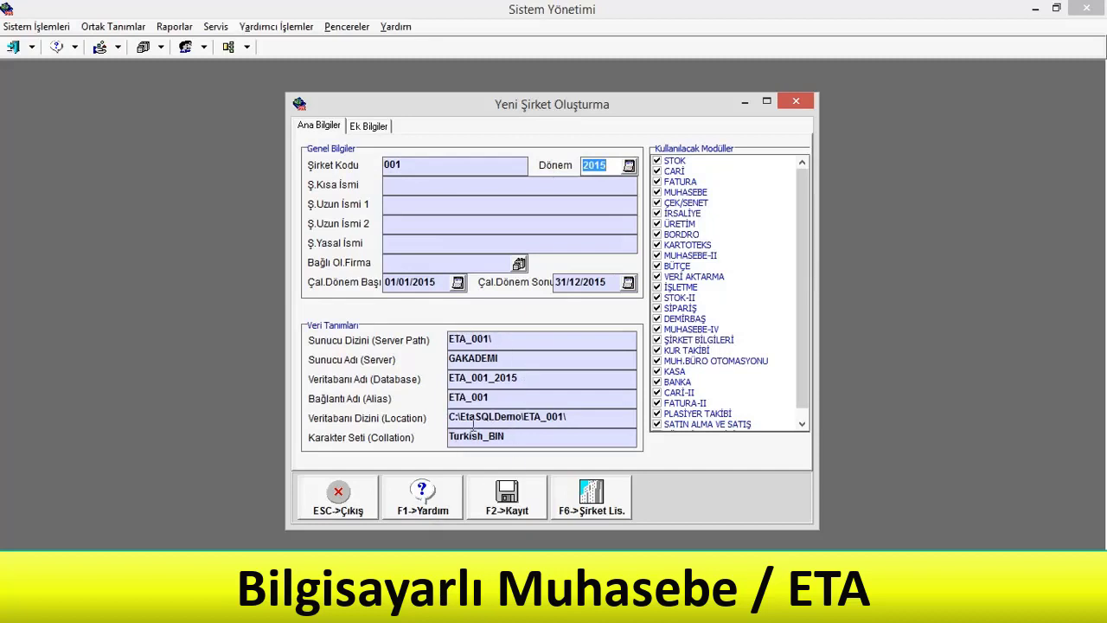
pyautogui.moveTo(414, 165); pyautogui.dragTo(383, 164)
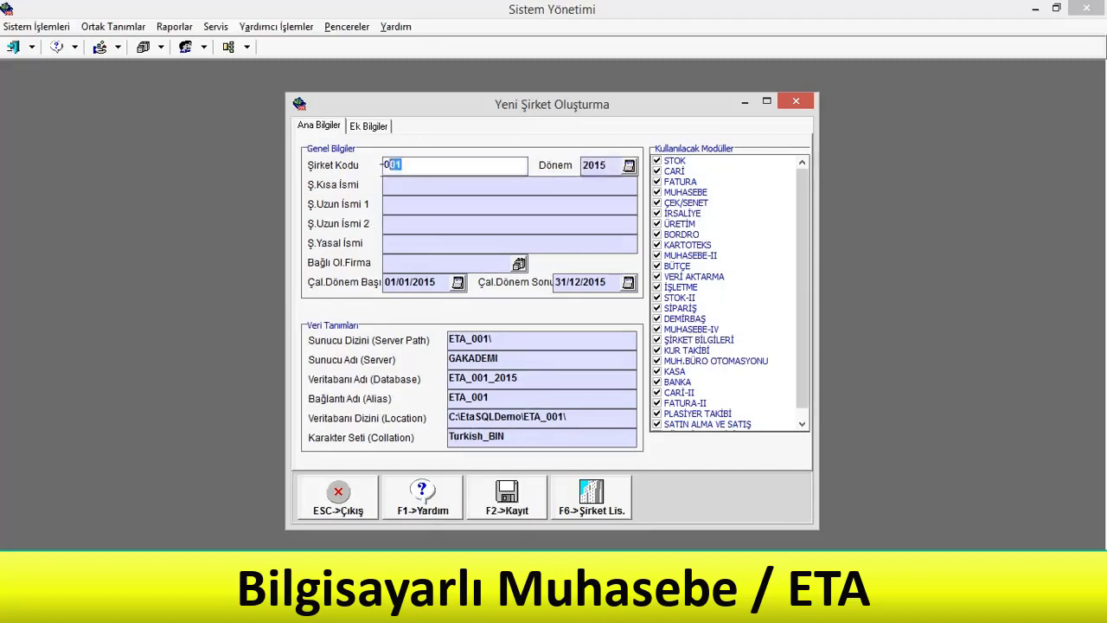
pyautogui.write('007')
pyautogui.press('Tab')
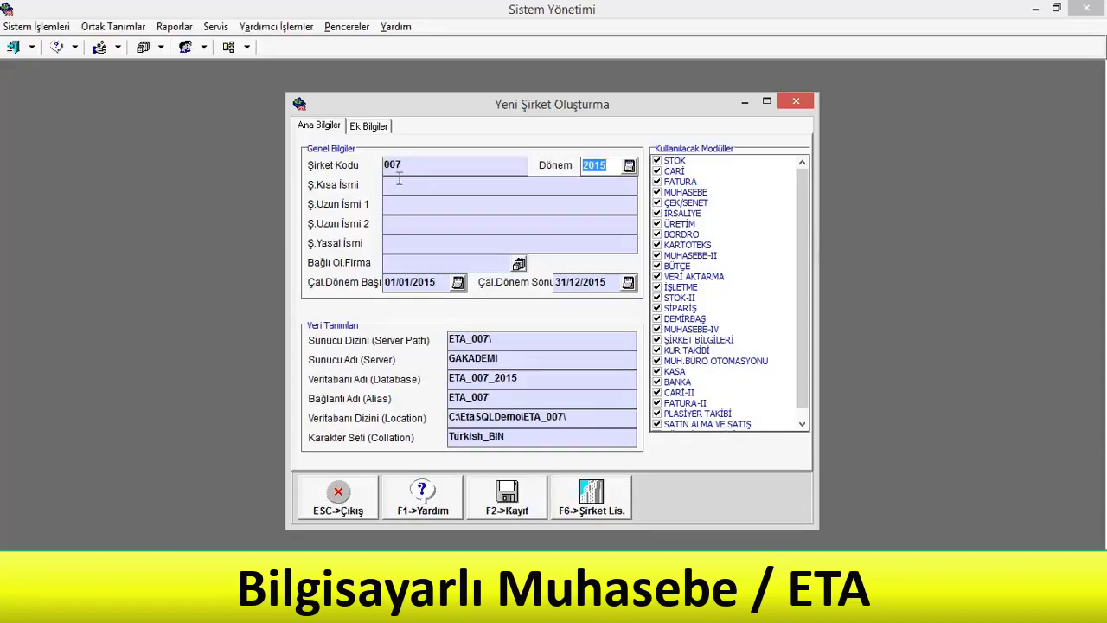
# Enter Gakademi as the company's short name (Ş.Kısa İsmi).
pyautogui.click(400, 164)
pyautogui.click(395, 183)
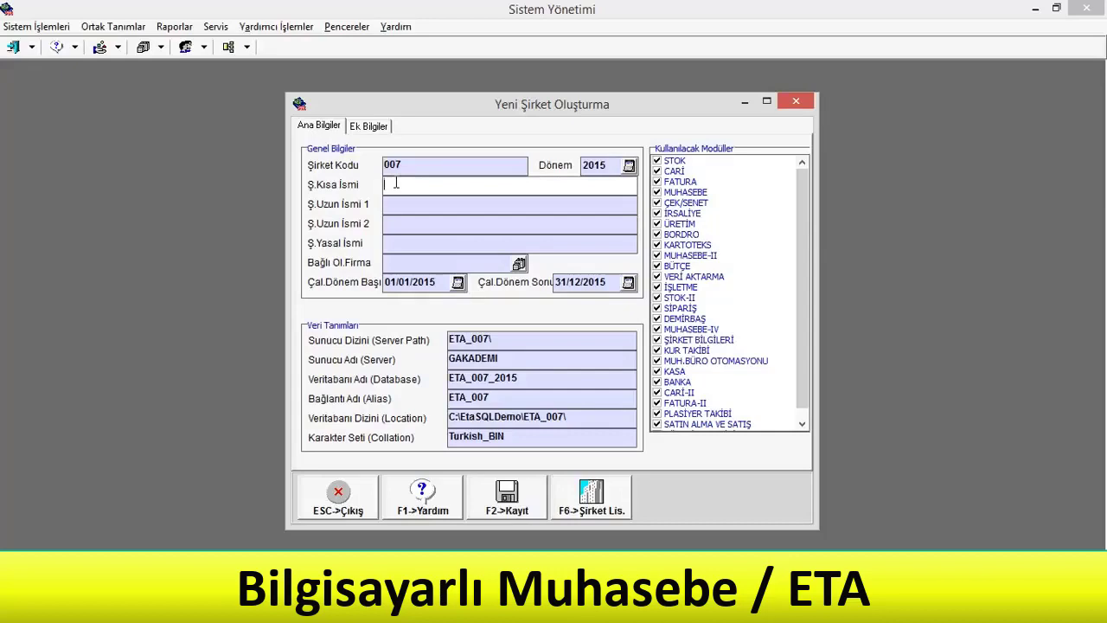
pyautogui.write('Gakademi')
pyautogui.press('Return')
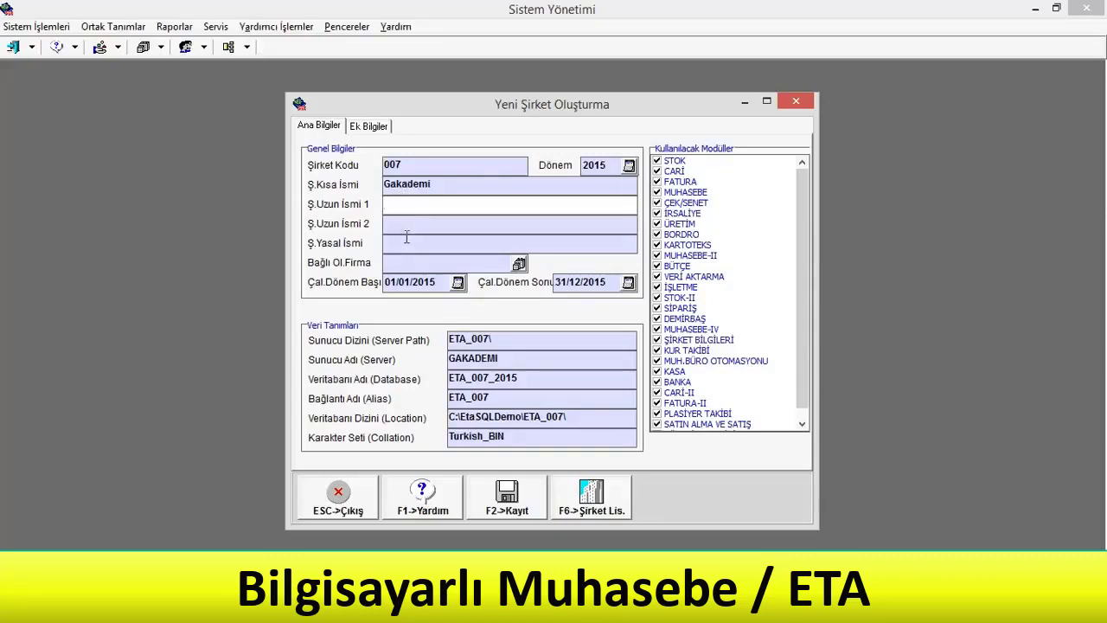
# Review the optional long, legal and affiliated company fields, and view the existing company list without choosing an entry.
pyautogui.click(398, 223)
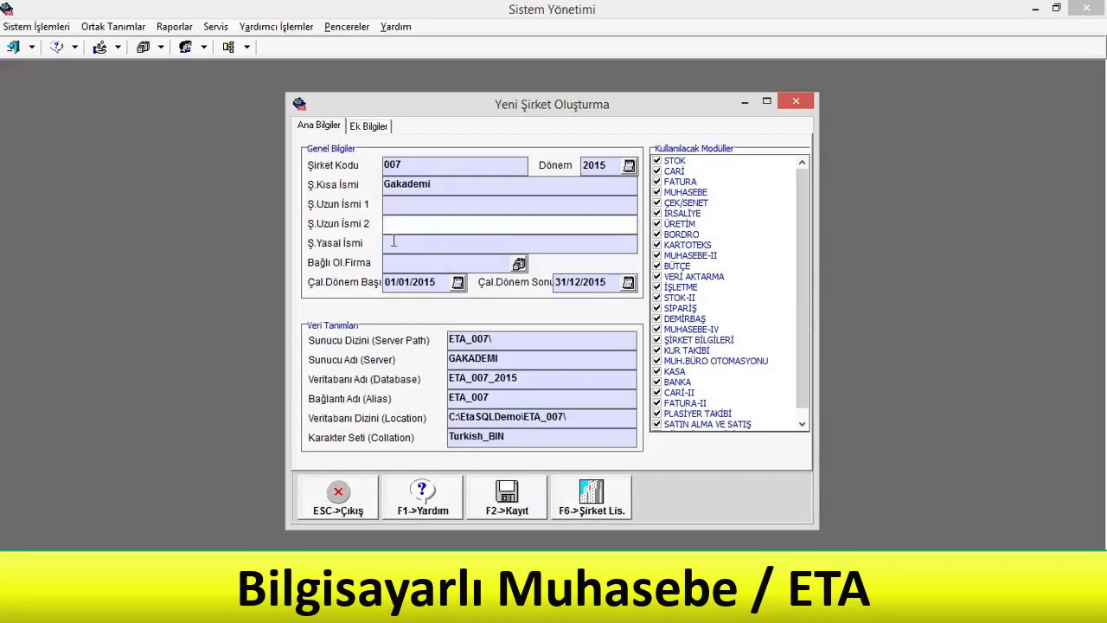
pyautogui.click(395, 242)
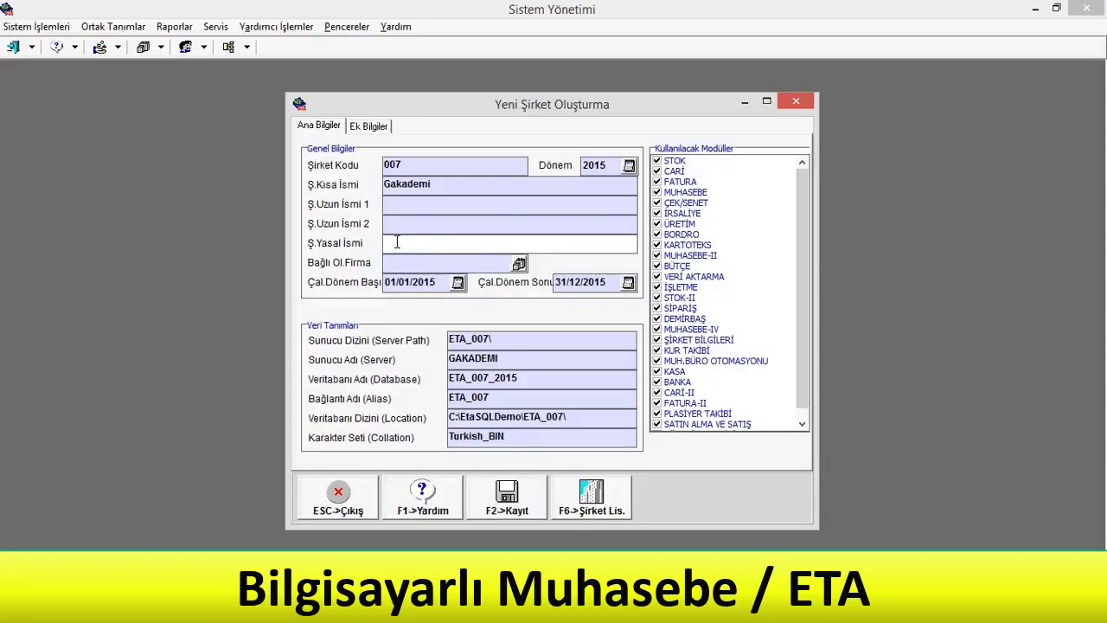
pyautogui.click(394, 263)
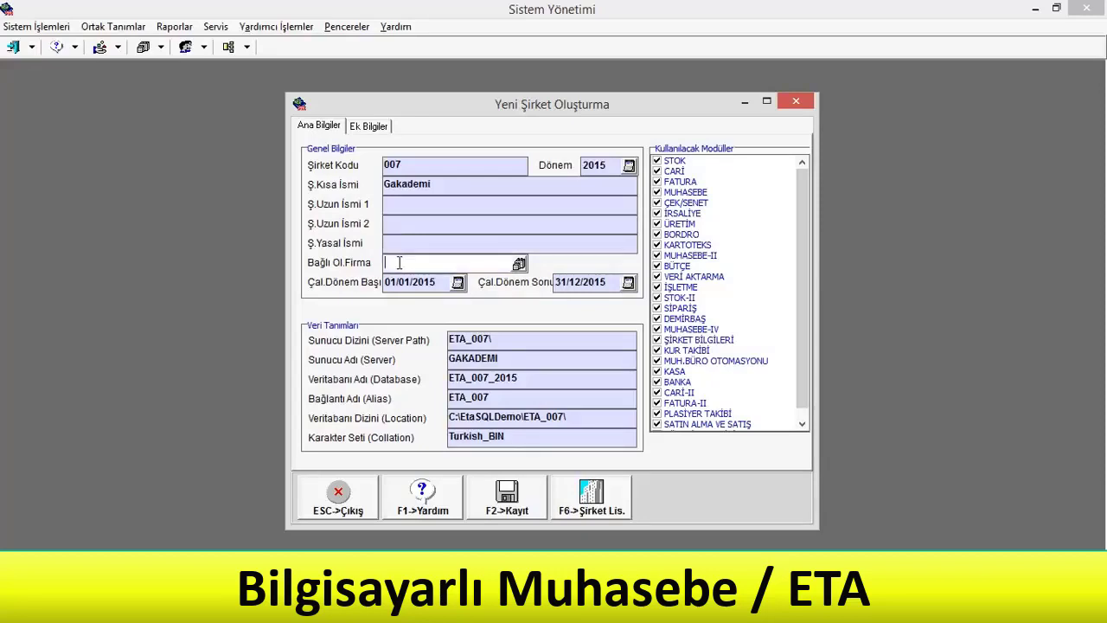
pyautogui.click(519, 263)
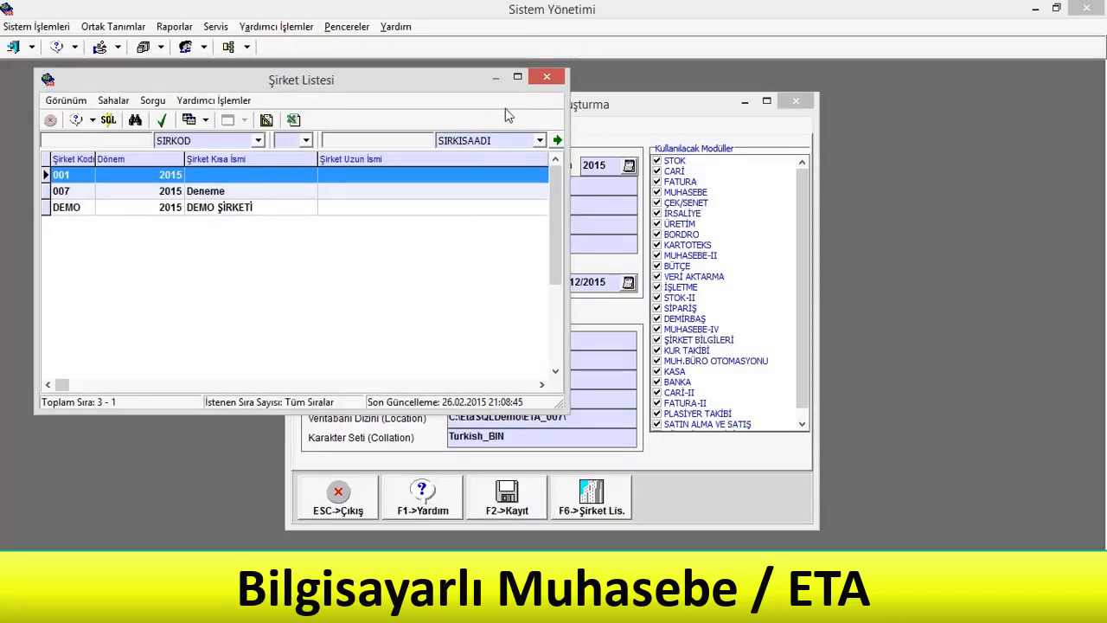
pyautogui.click(547, 77)
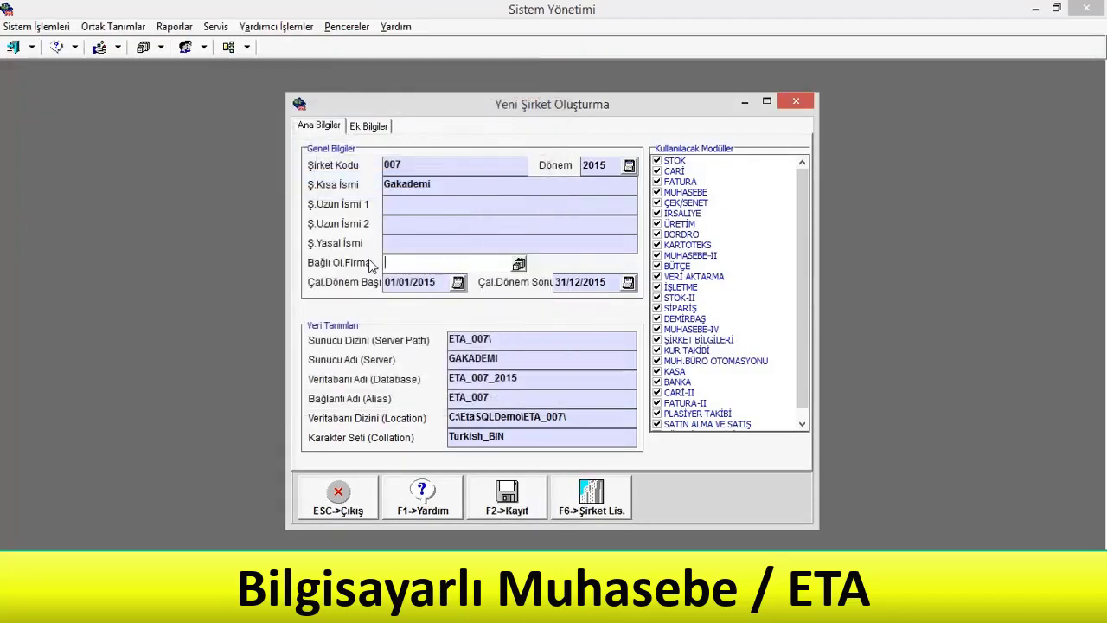
# Set the working period's start date (Çal.Dönem Başı) to 26/02/2015 using the calendar.
pyautogui.press('Tab')
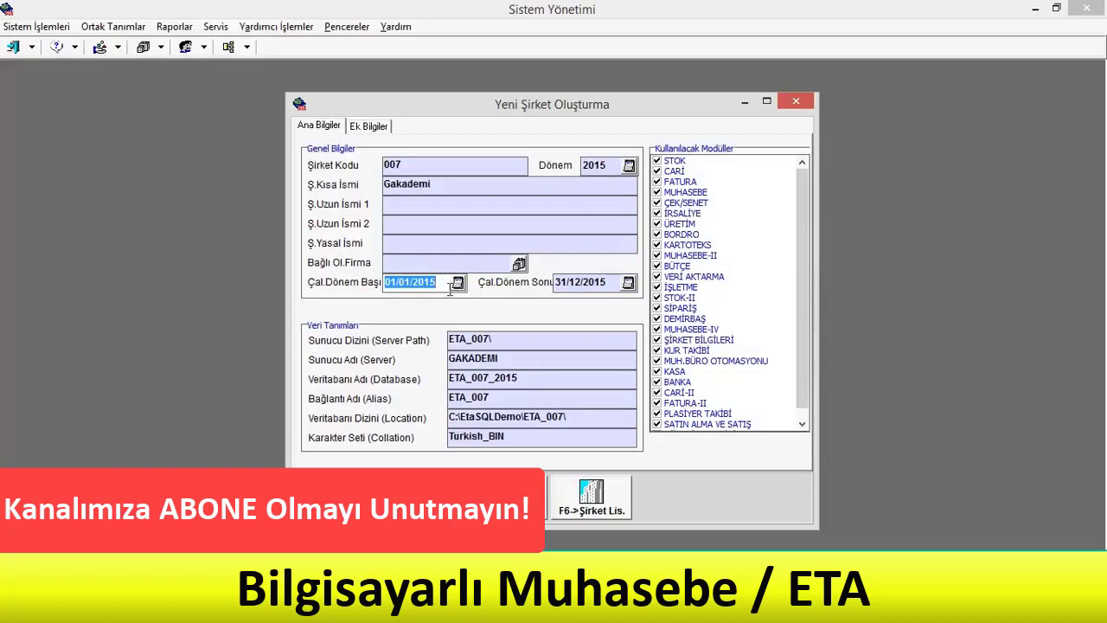
pyautogui.click(457, 285)
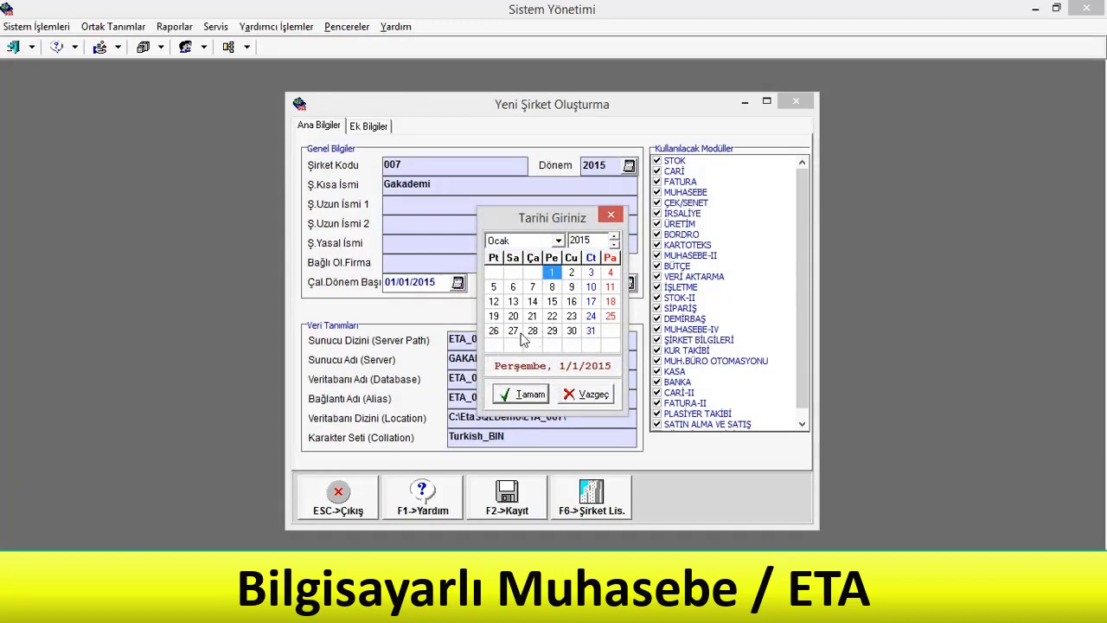
pyautogui.click(493, 331)
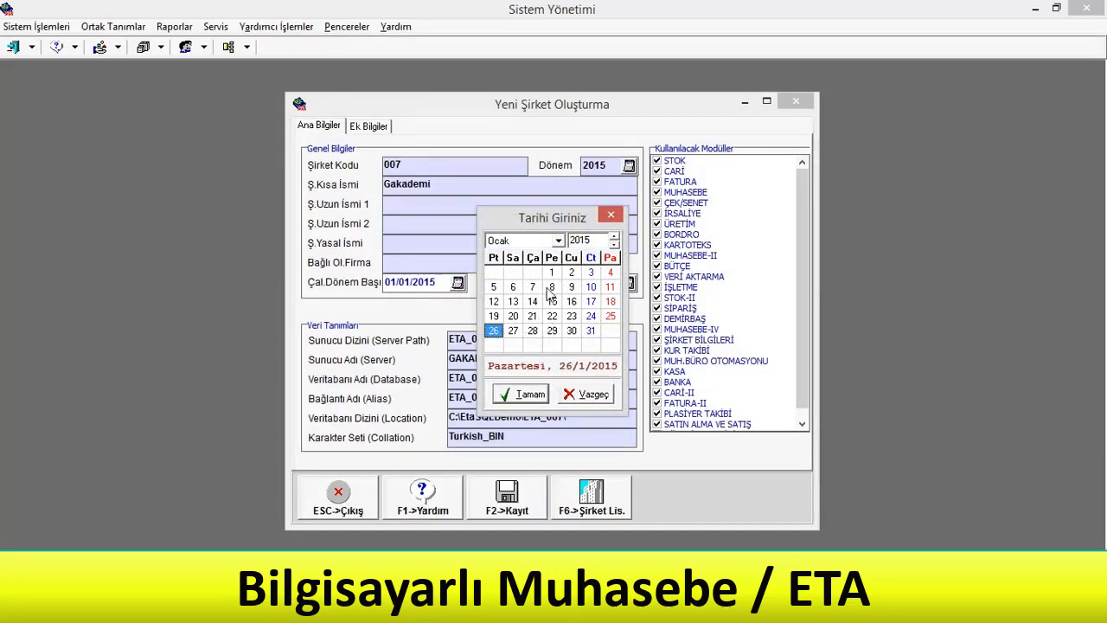
pyautogui.click(558, 241)
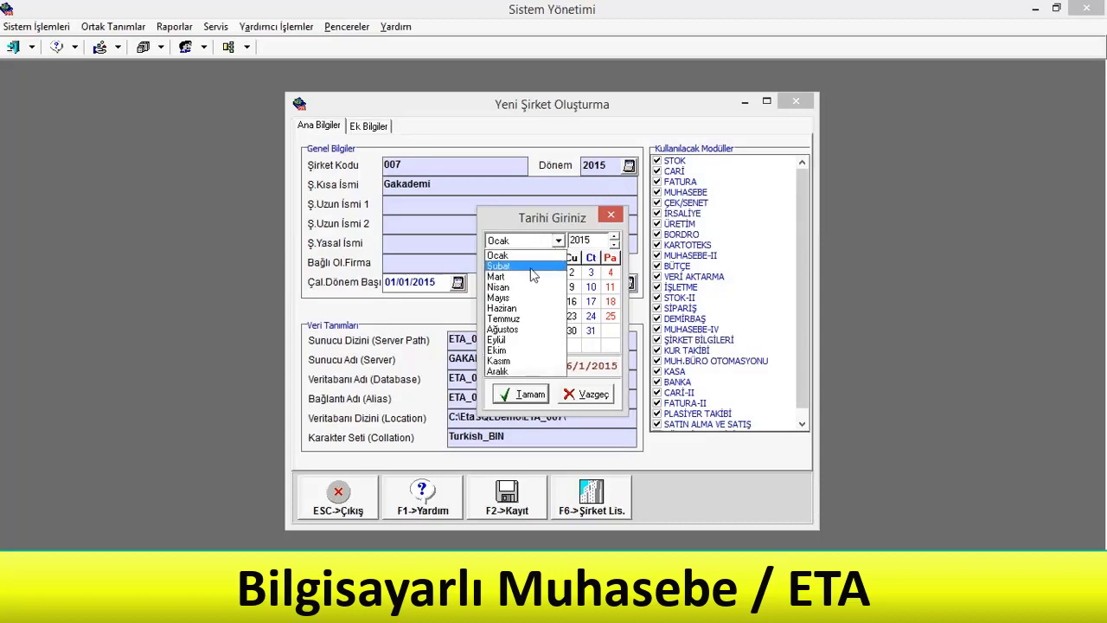
pyautogui.click(531, 268)
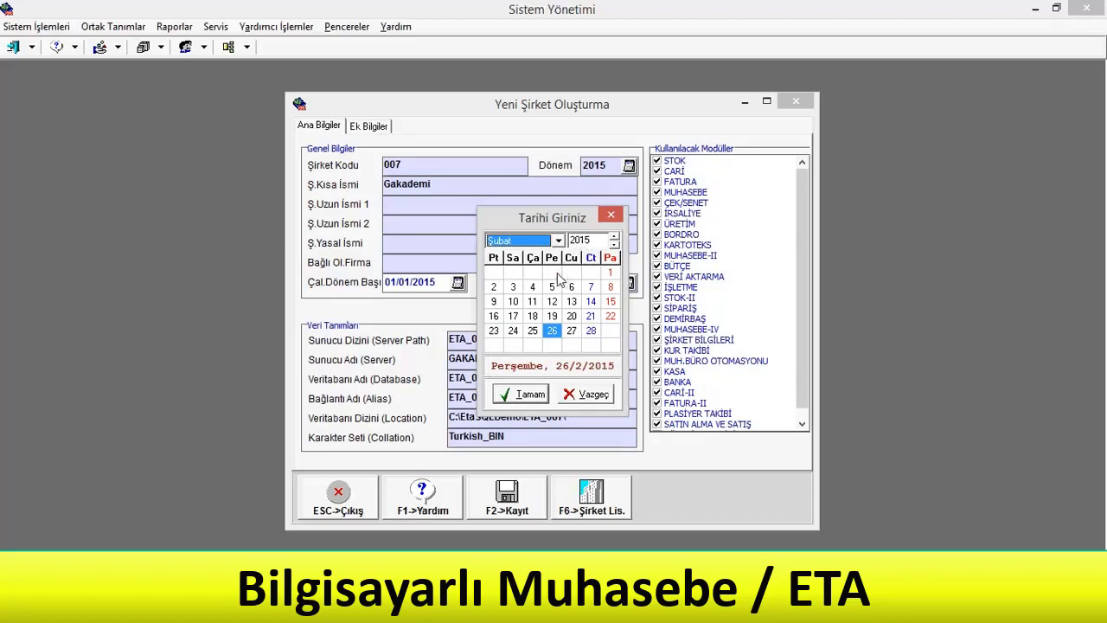
pyautogui.click(521, 395)
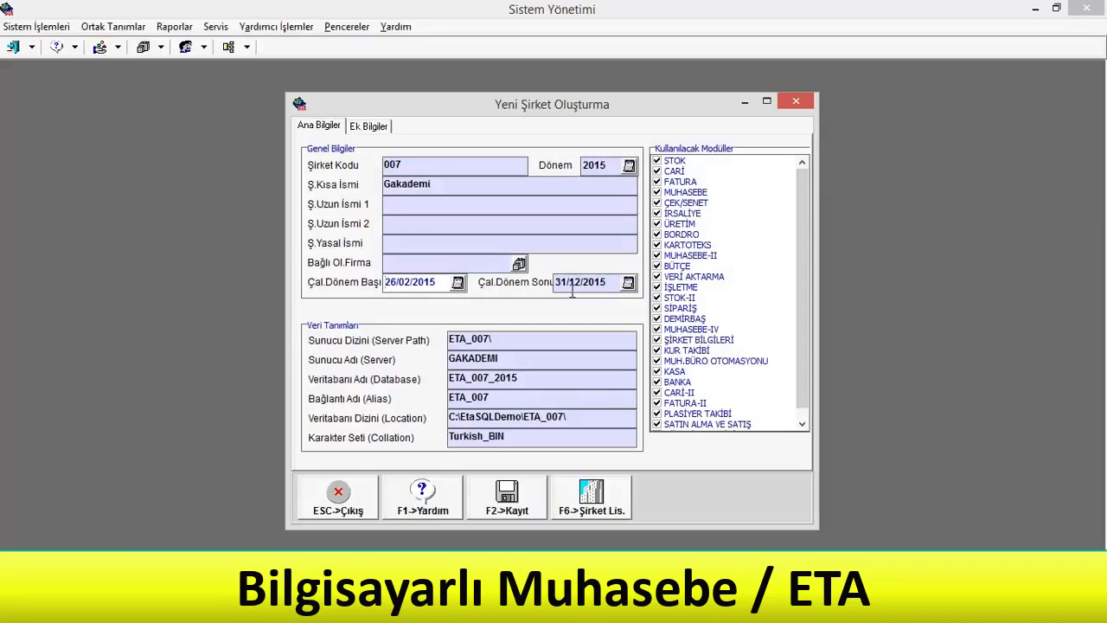
# Accept 31/12/2015 in the calendar as the working period's end date (Çal.Dönem Sonu).
pyautogui.click(628, 283)
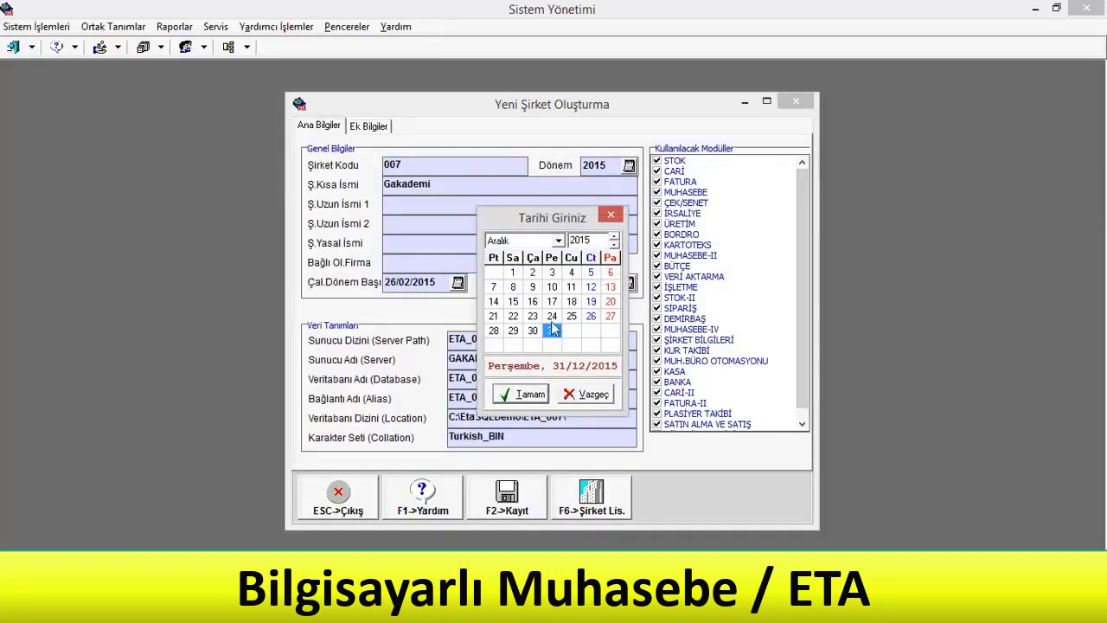
pyautogui.click(523, 393)
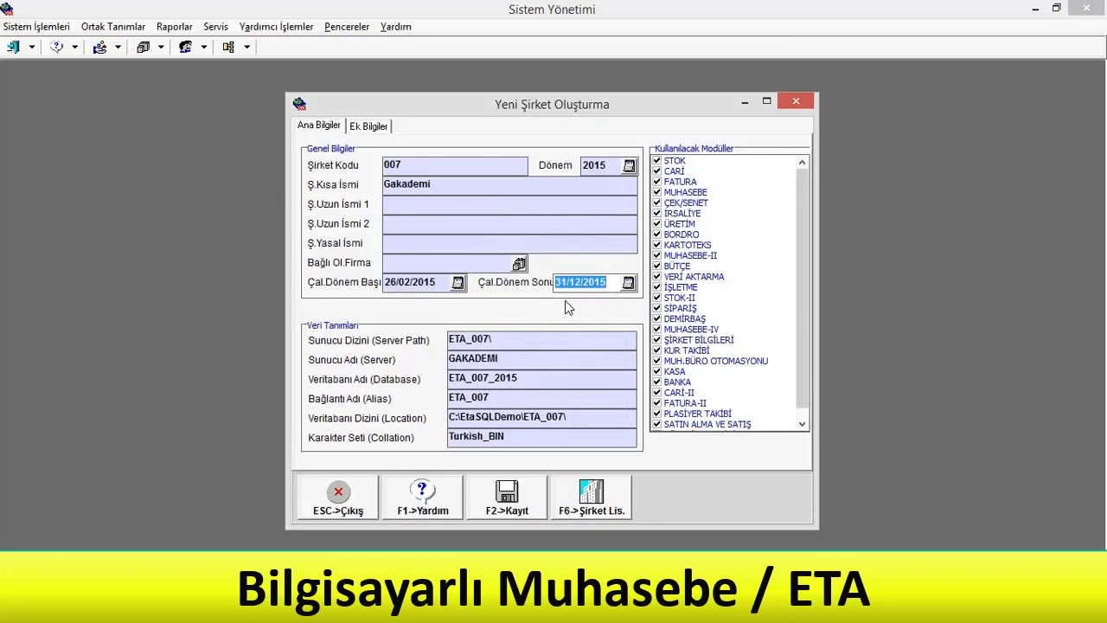
pyautogui.press('Tab')
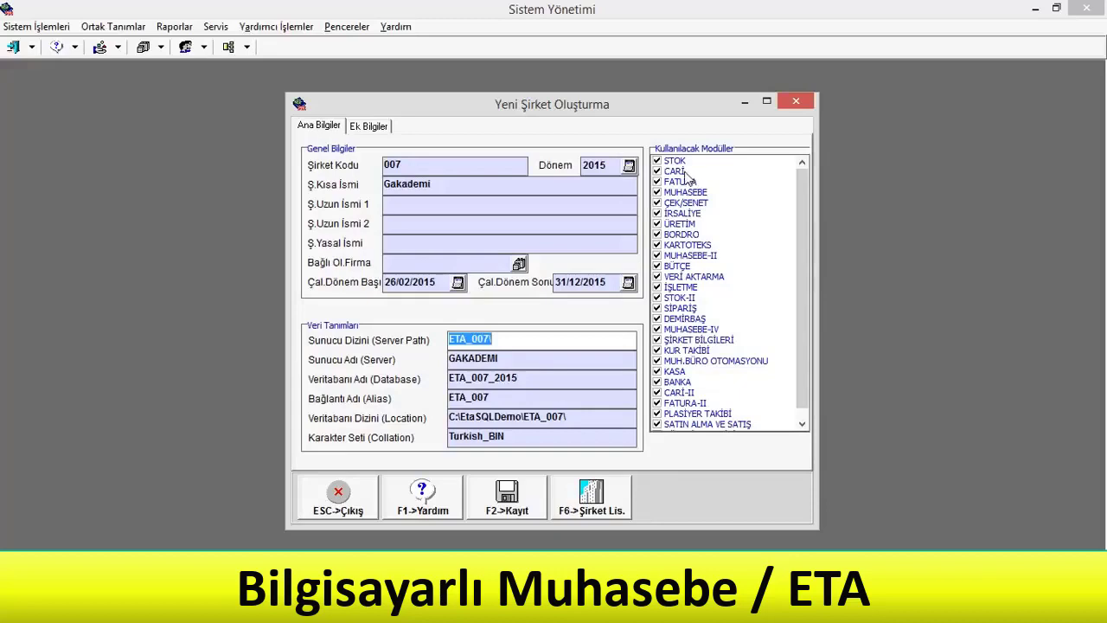
# Deselect every module in the Kullanılacak Modüller list, from STOK through YÖNETİM ANALİZİ.
pyautogui.click(656, 160)
pyautogui.click(656, 171)
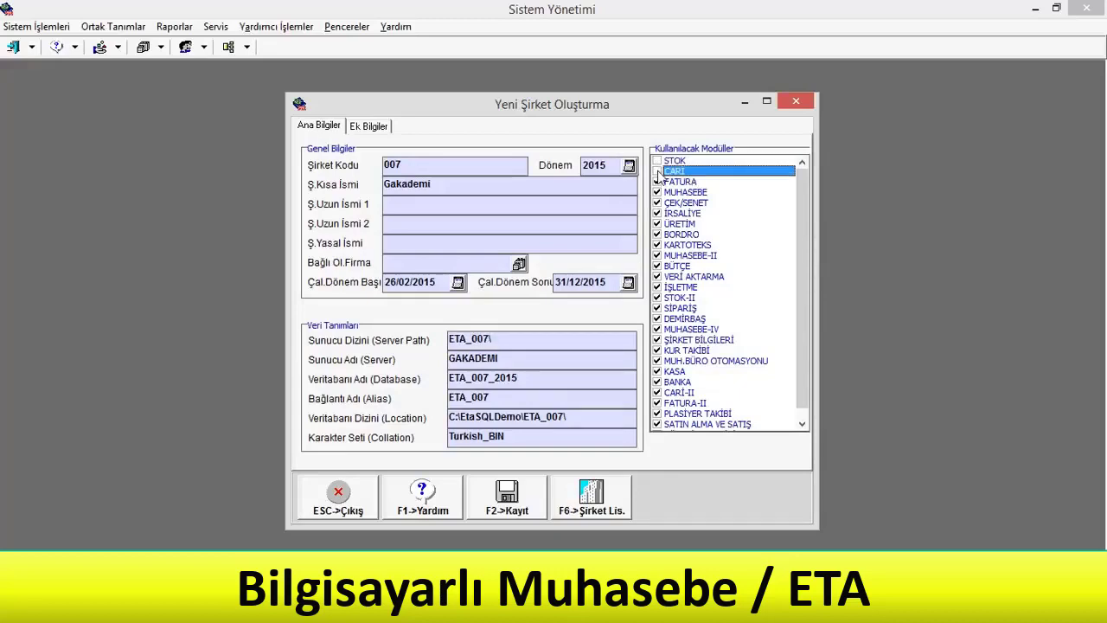
pyautogui.click(657, 181)
pyautogui.click(658, 192)
pyautogui.click(657, 203)
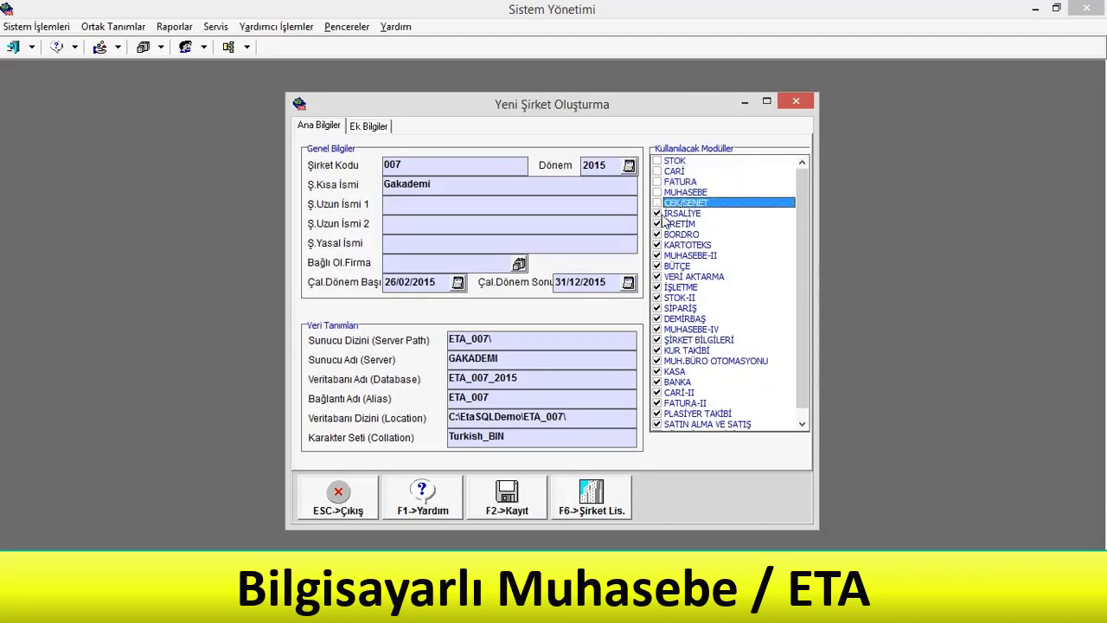
pyautogui.click(657, 213)
pyautogui.click(657, 223)
pyautogui.click(657, 233)
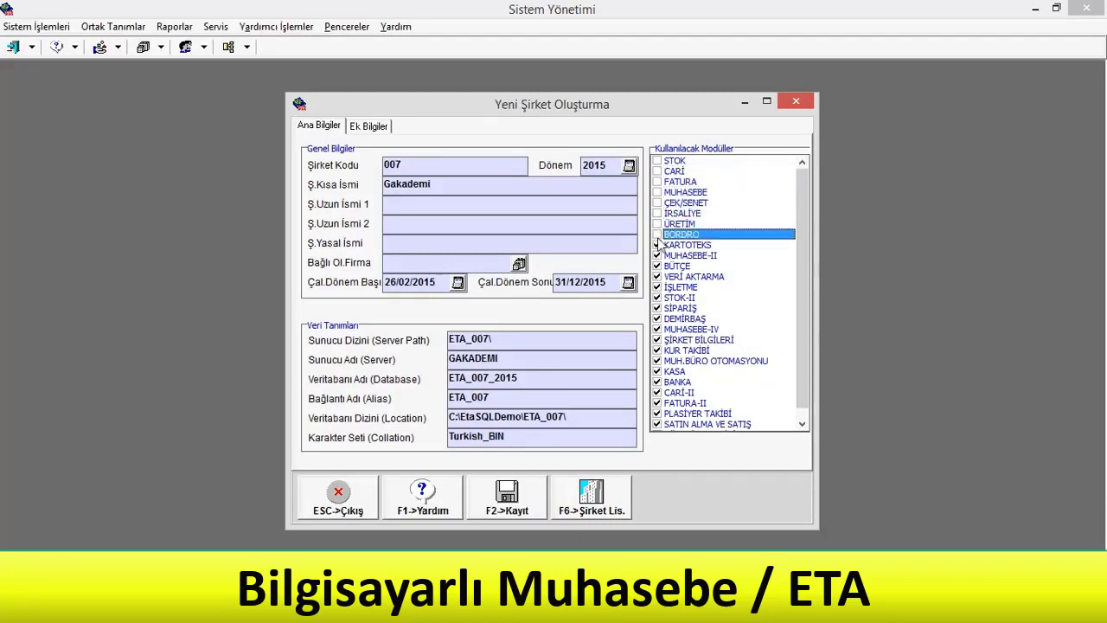
pyautogui.click(657, 245)
pyautogui.click(657, 255)
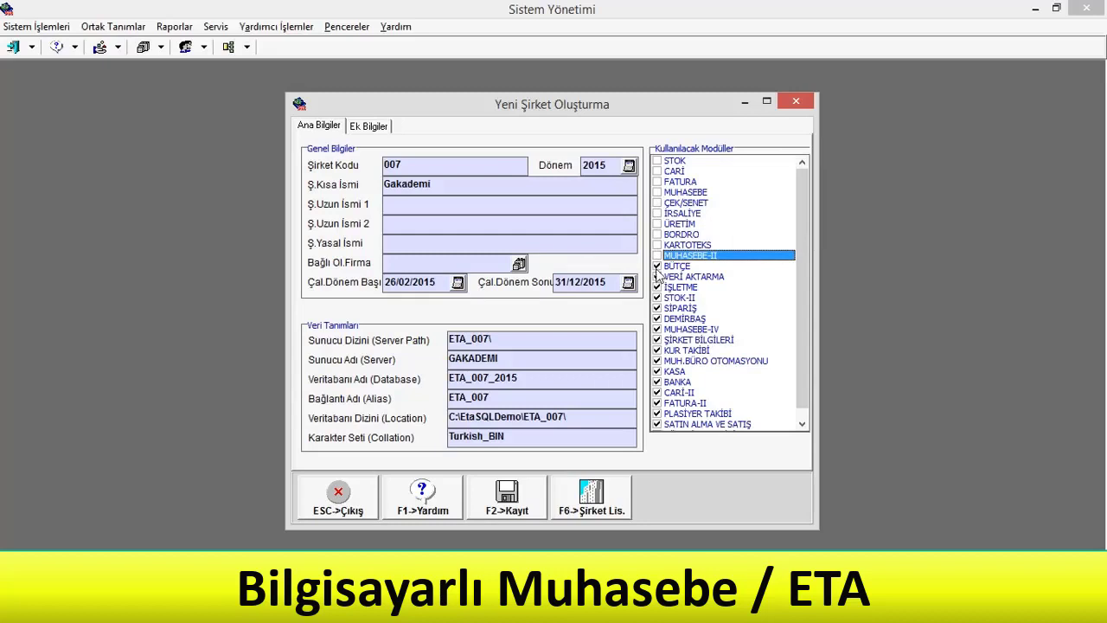
pyautogui.click(657, 265)
pyautogui.click(657, 276)
pyautogui.click(657, 287)
pyautogui.click(657, 296)
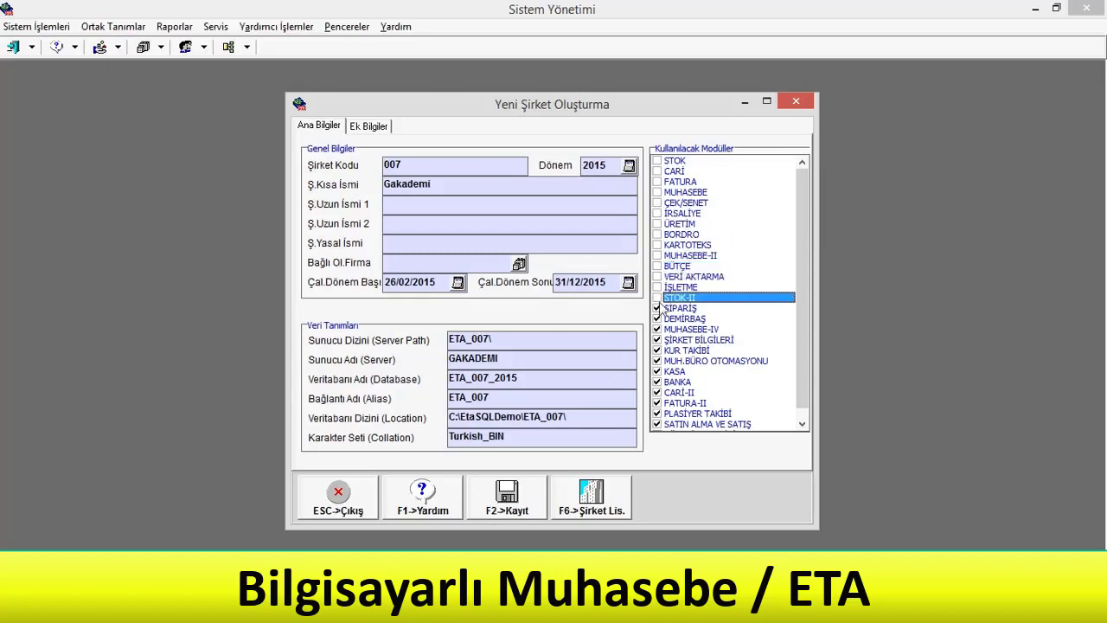
pyautogui.click(657, 307)
pyautogui.click(657, 318)
pyautogui.click(657, 329)
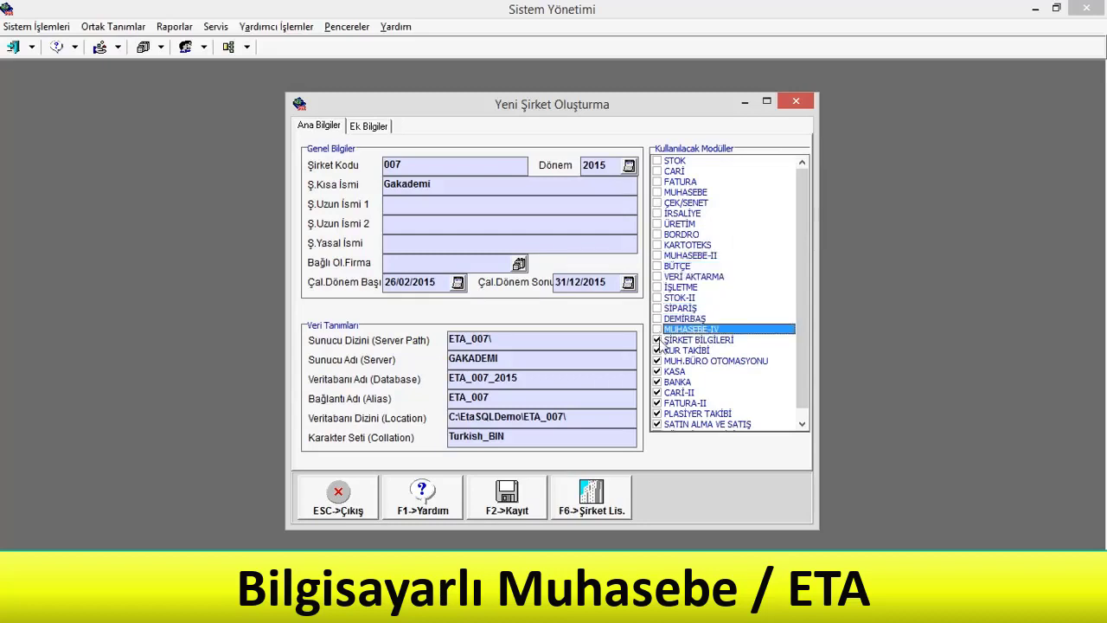
pyautogui.click(657, 339)
pyautogui.click(657, 351)
pyautogui.click(657, 361)
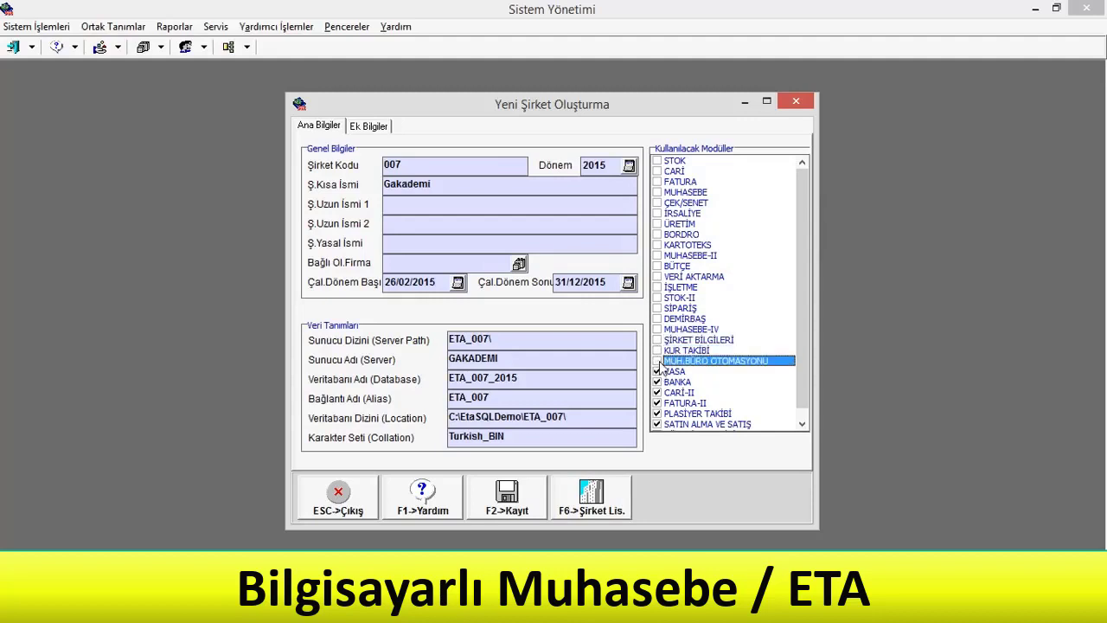
pyautogui.click(657, 370)
pyautogui.click(657, 381)
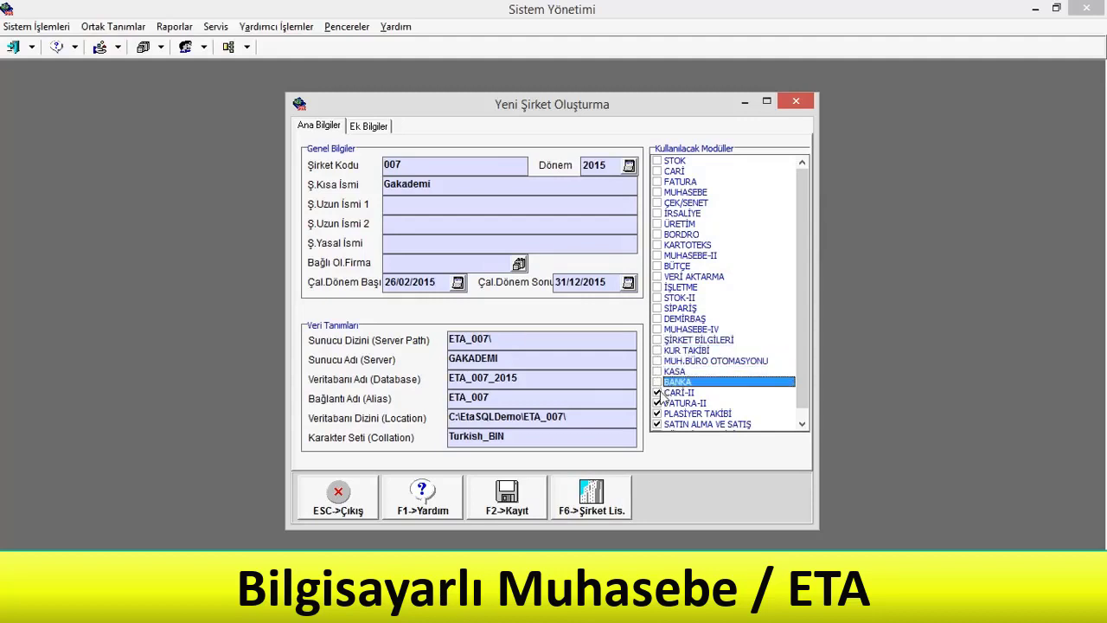
pyautogui.click(657, 392)
pyautogui.click(657, 403)
pyautogui.click(657, 413)
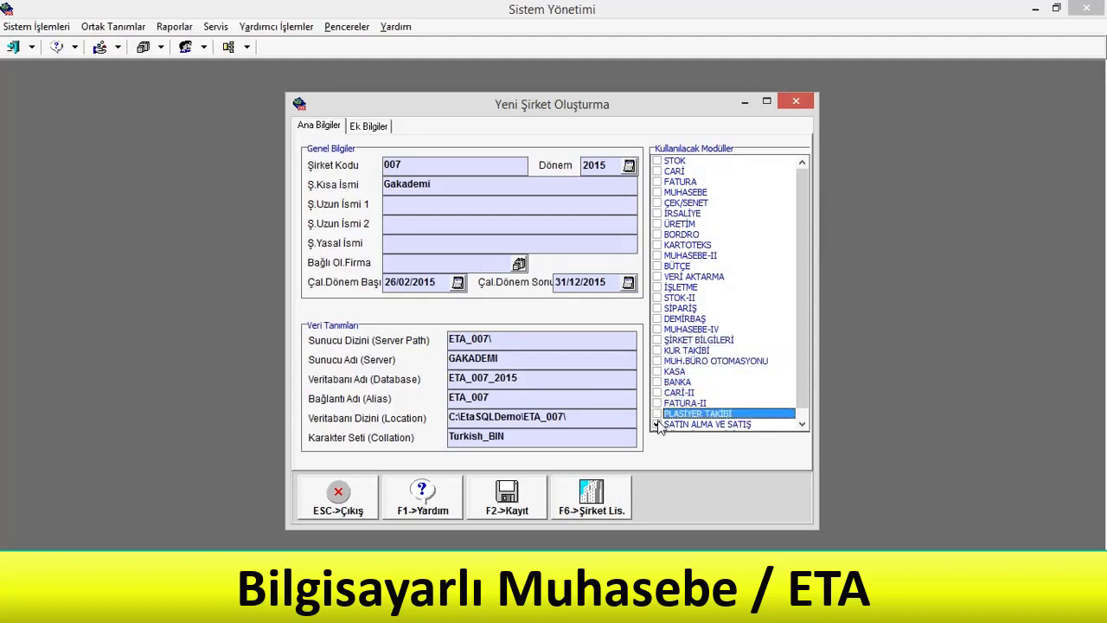
pyautogui.click(657, 423)
pyautogui.scroll(-1, 658, 425)
pyautogui.click(662, 423)
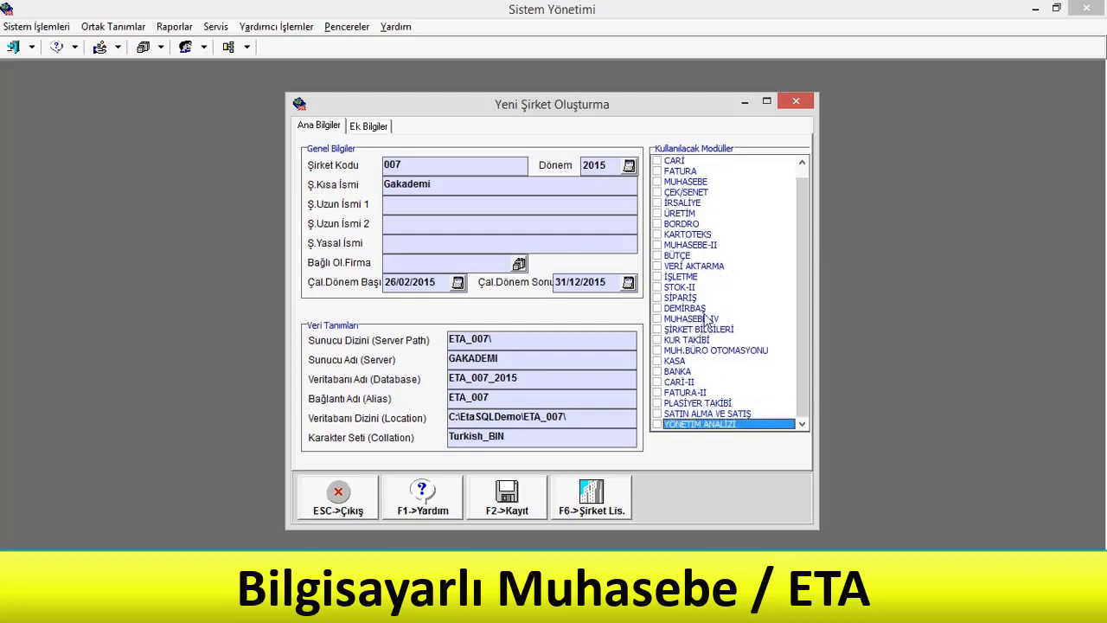
pyautogui.scroll(1, 705, 320)
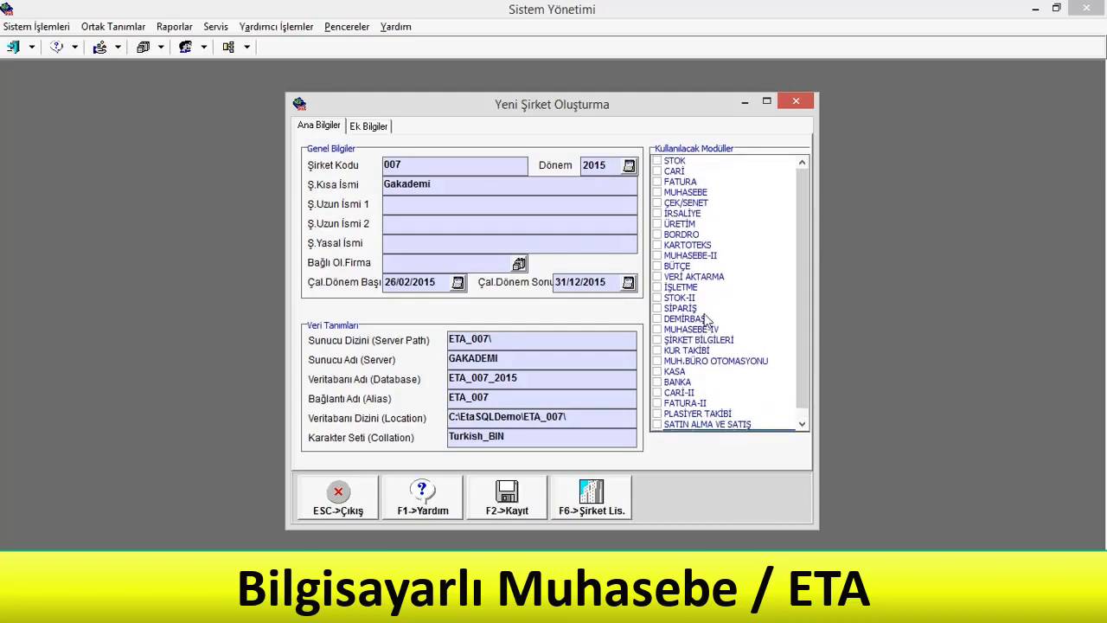
# Enable the STOK, CARİ, FATURA, MUHASEBE, ÇEK/SENET and İRSALİYE modules for the company, leaving ÜRETİM off.
pyautogui.click(657, 162)
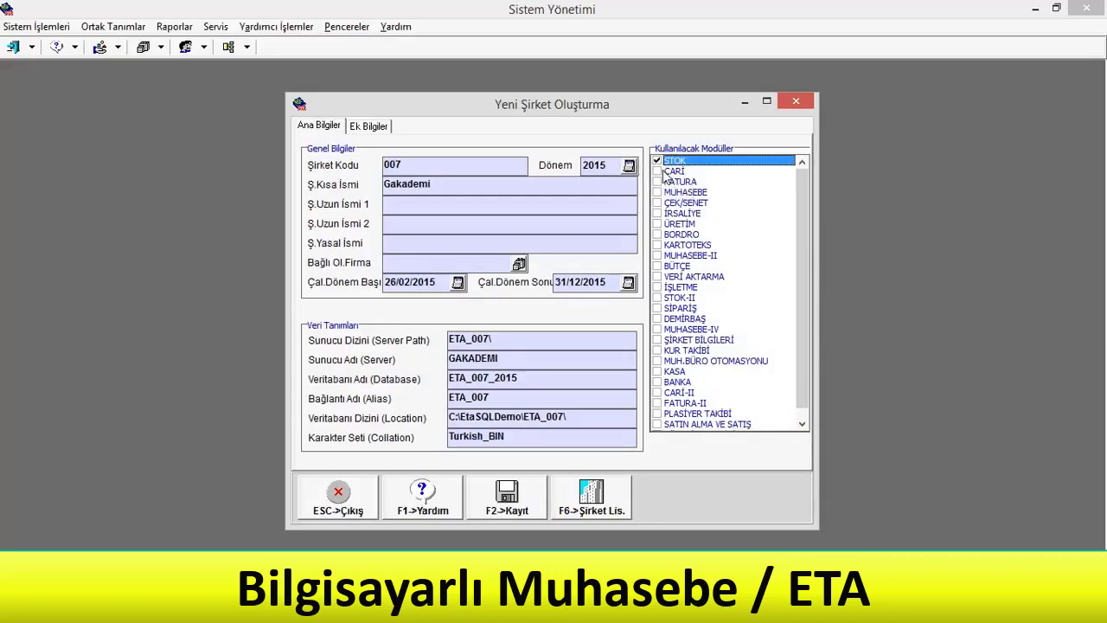
pyautogui.click(663, 172)
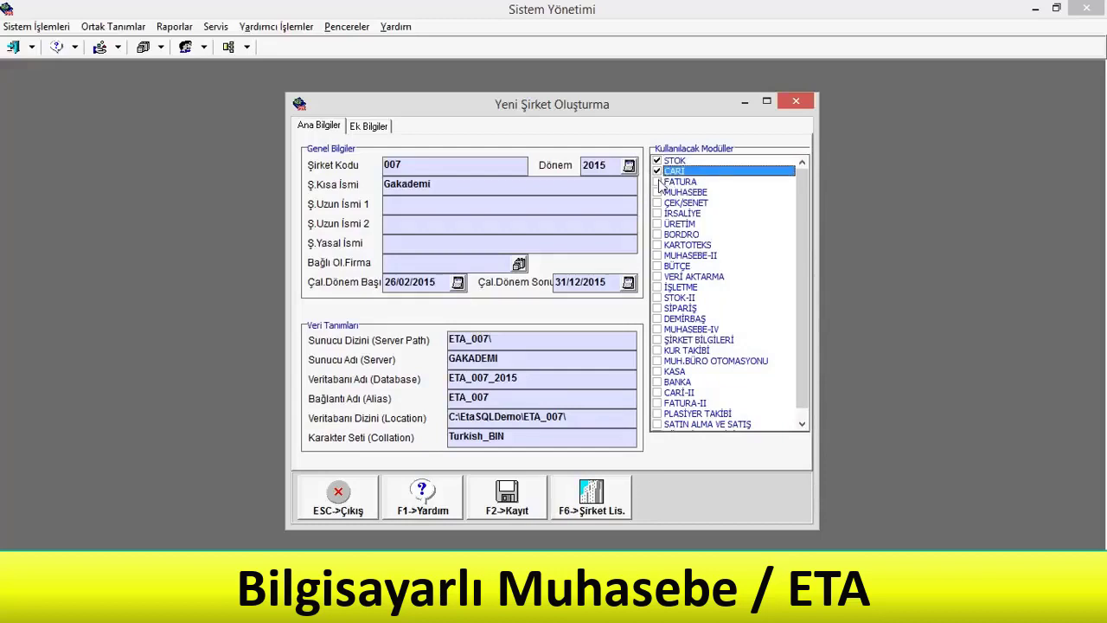
pyautogui.click(659, 182)
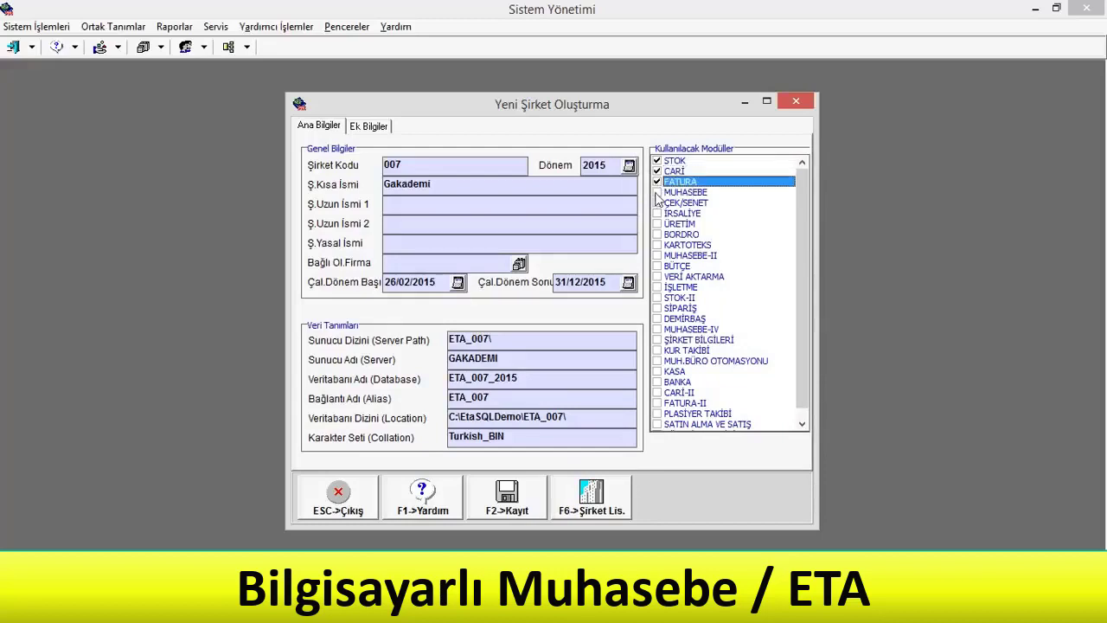
pyautogui.click(659, 194)
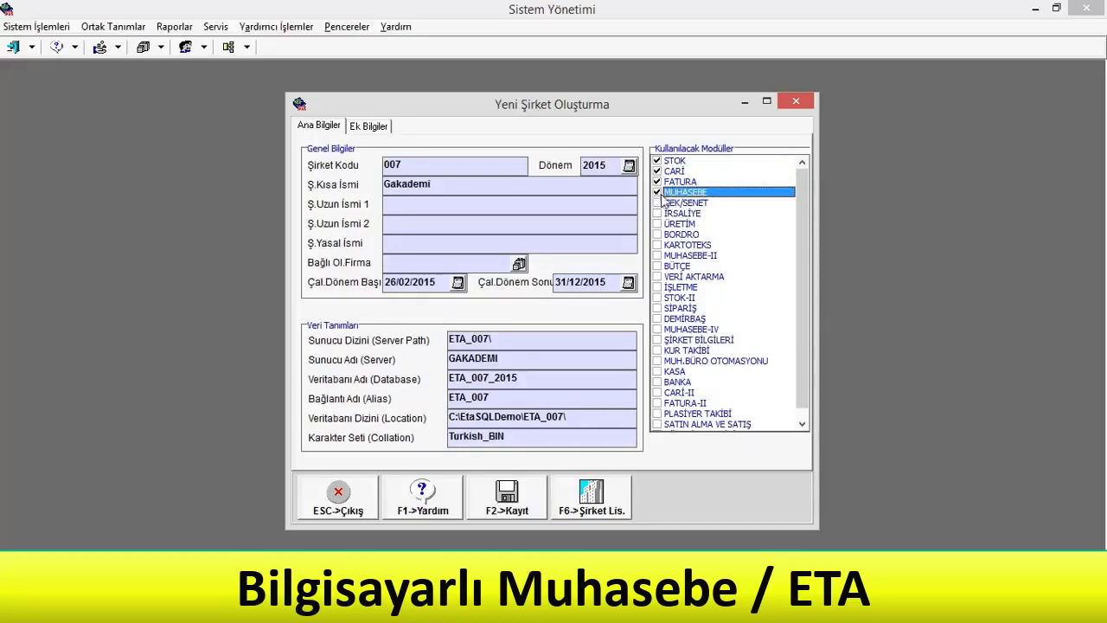
pyautogui.click(658, 203)
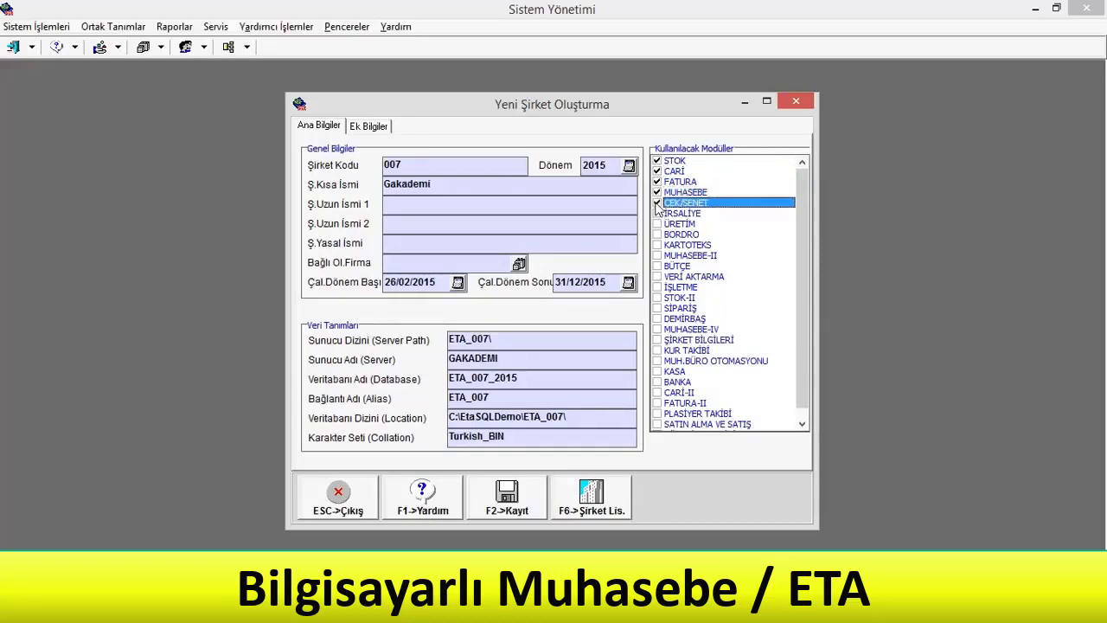
pyautogui.click(654, 214)
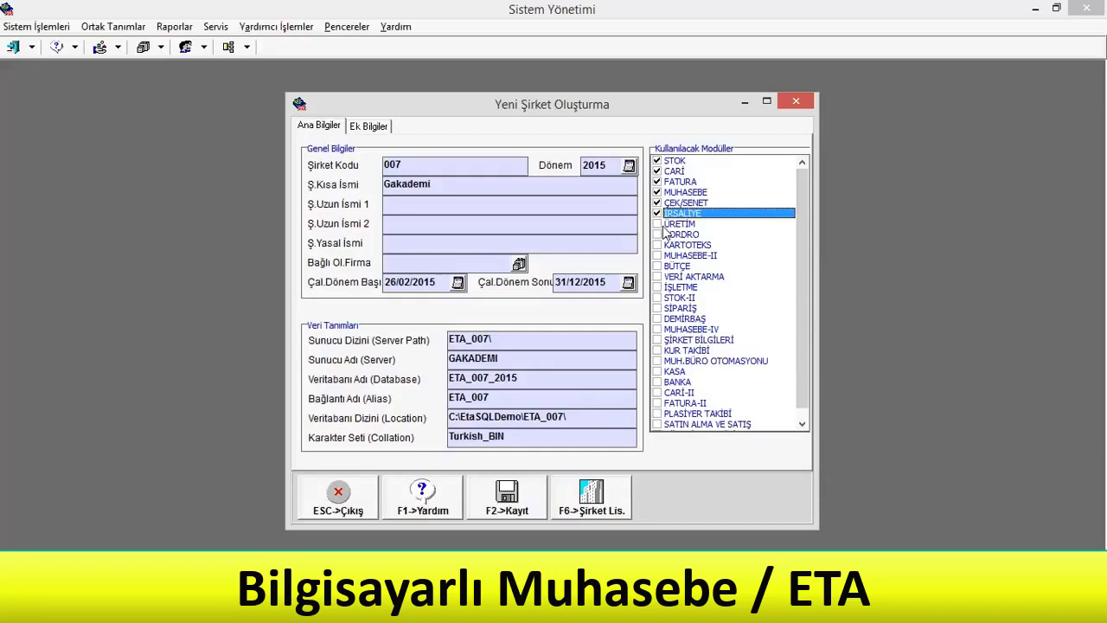
pyautogui.click(658, 224)
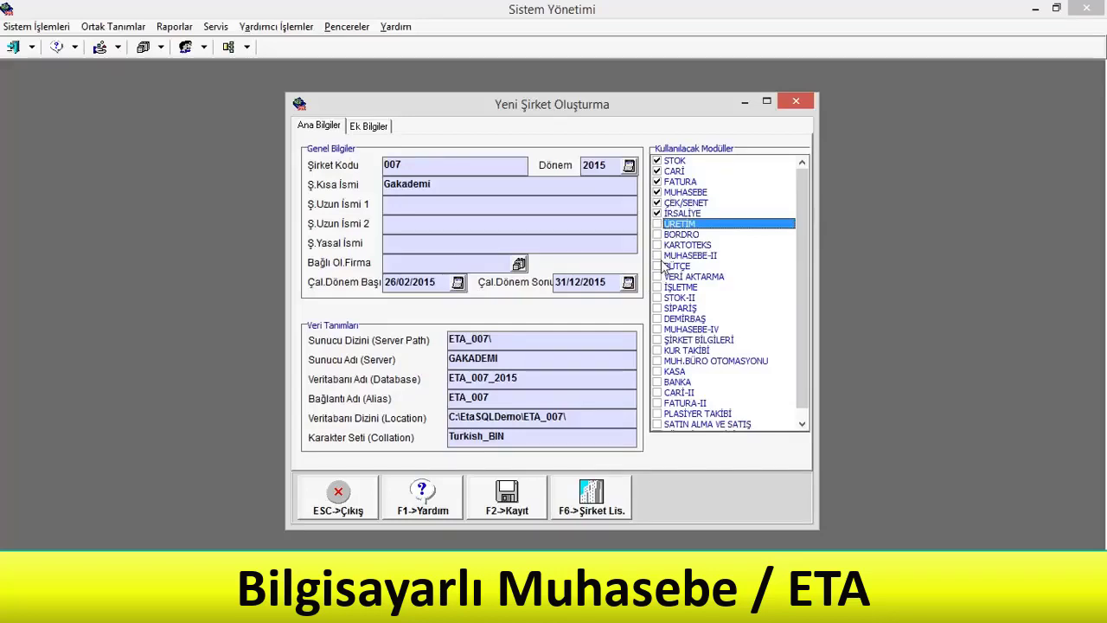
# Enable the MUHASEBE-II, STOK-II, SİPARİŞ, DEMİRBAŞ and MUHASEBE-IV modules for the company.
pyautogui.click(657, 256)
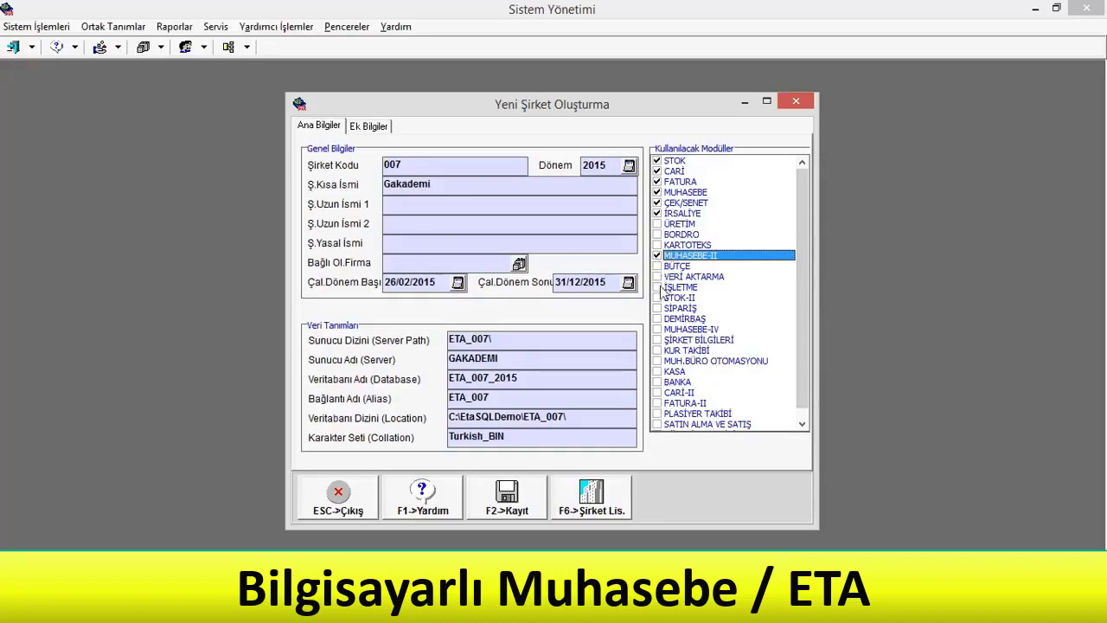
pyautogui.click(657, 297)
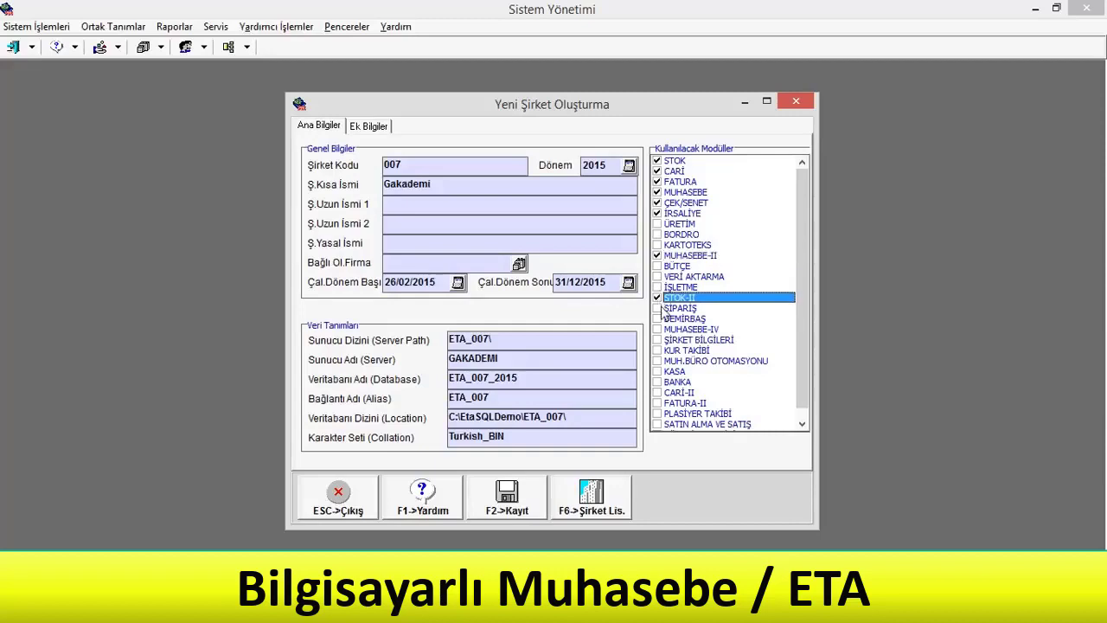
pyautogui.click(657, 308)
pyautogui.click(657, 318)
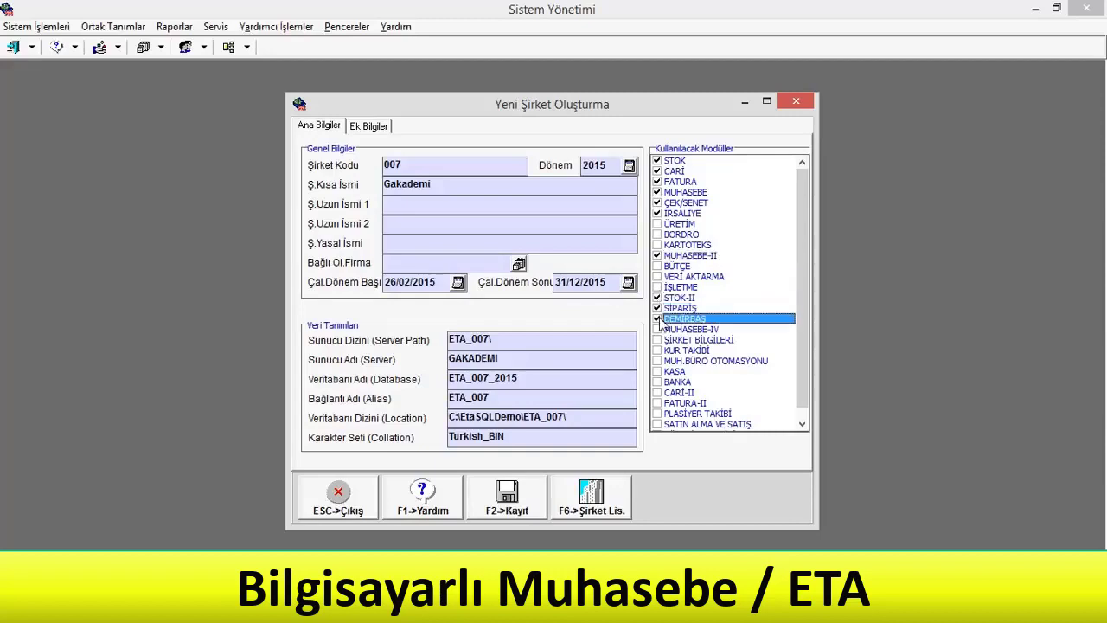
pyautogui.click(657, 329)
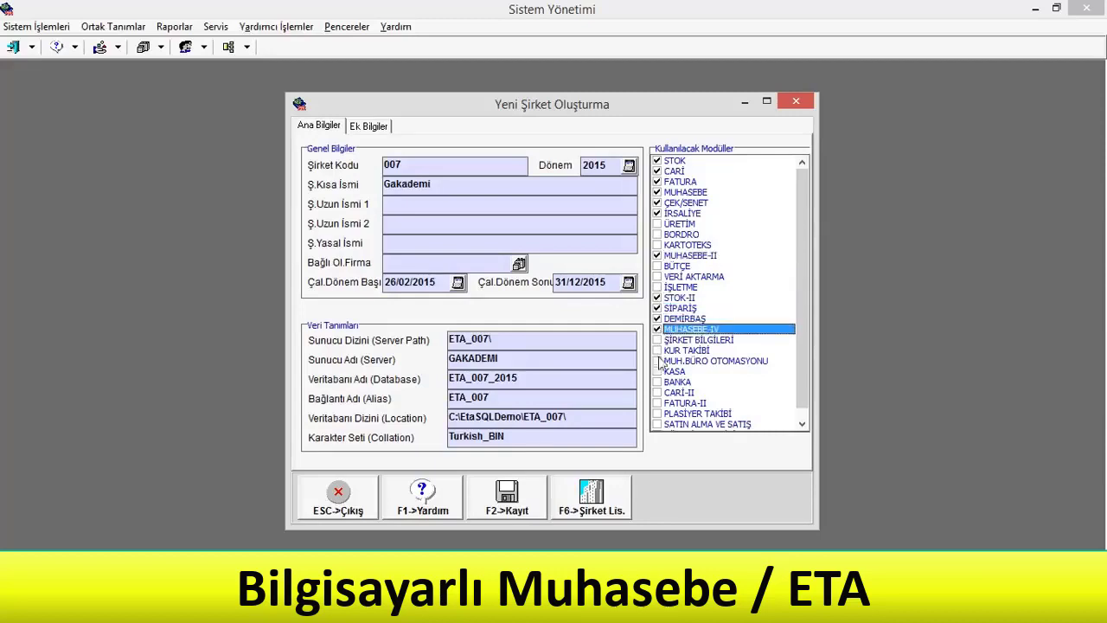
# Enable the KASA, BANKA, CARİ-II and FATURA-II modules for the company.
pyautogui.click(657, 372)
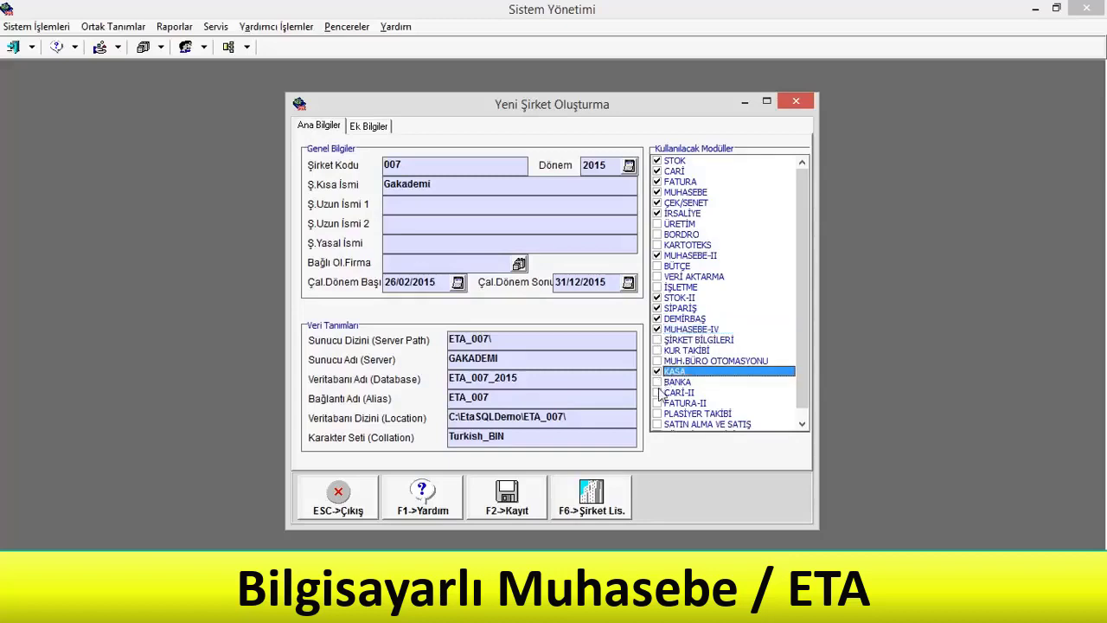
pyautogui.click(657, 382)
pyautogui.click(657, 393)
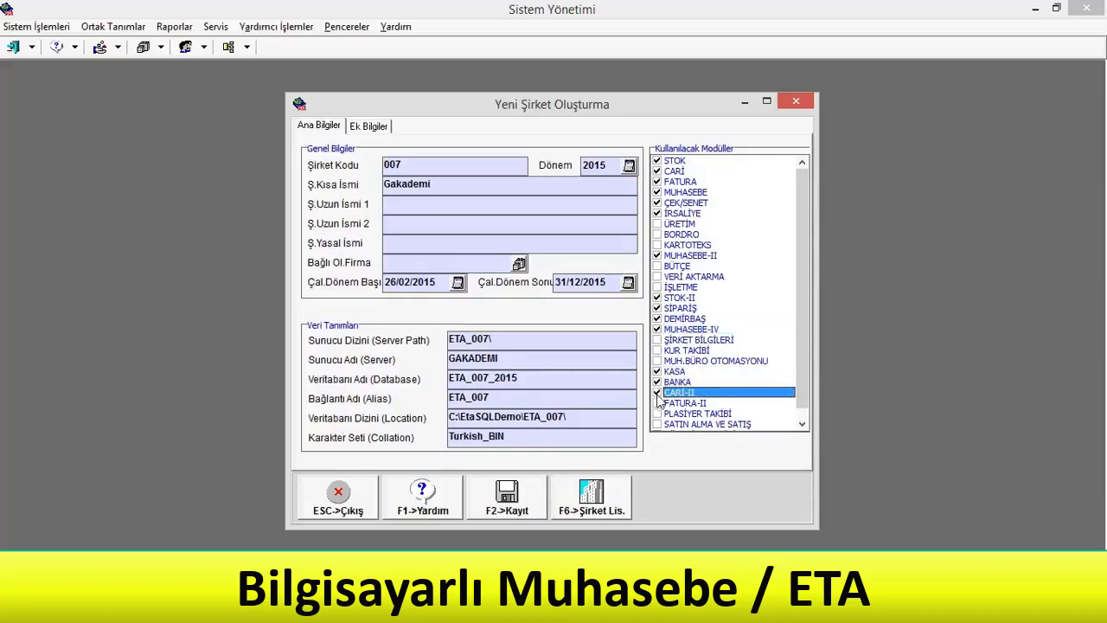
pyautogui.click(658, 403)
pyautogui.scroll(-1, 679, 381)
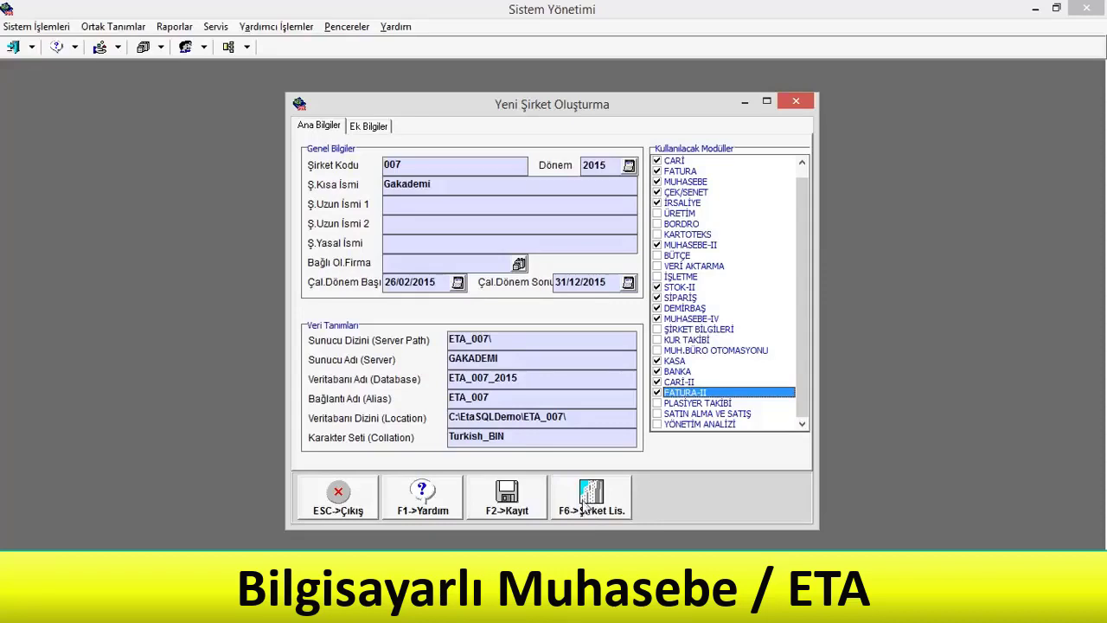
# Try to save the new company under company code 007 for the 2015 period.
pyautogui.click(508, 507)
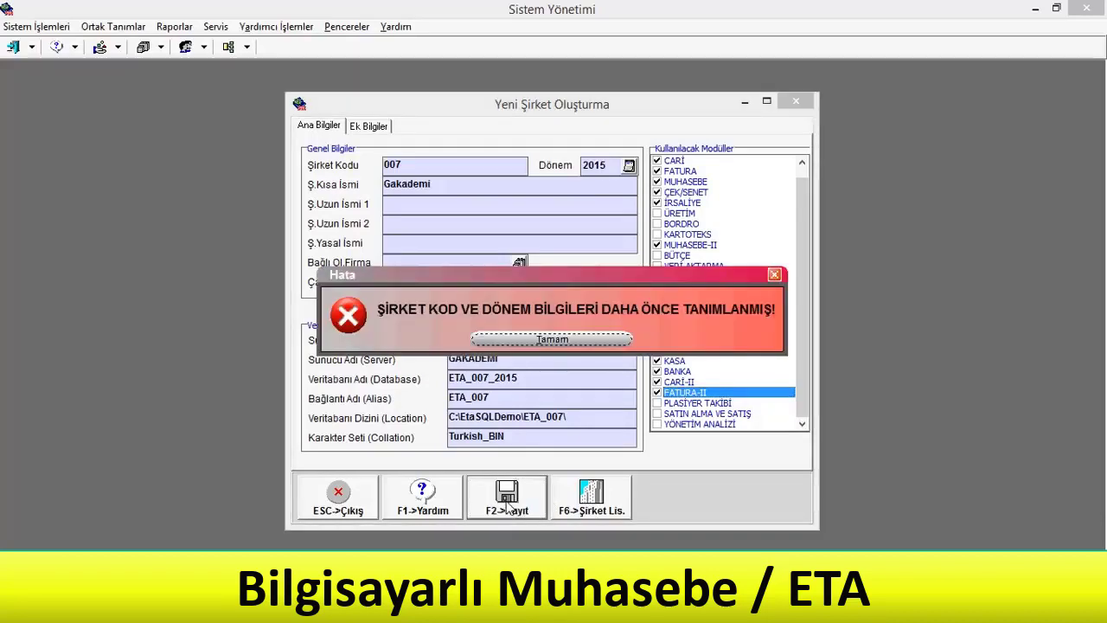
pyautogui.press('Return')
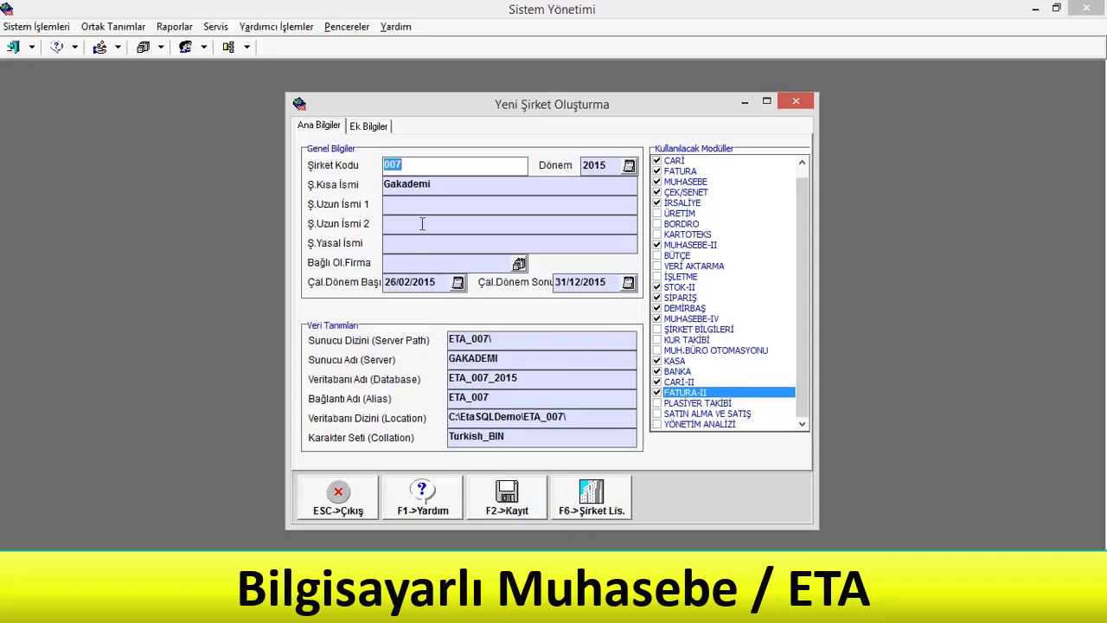
pyautogui.click(413, 166)
pyautogui.click(507, 514)
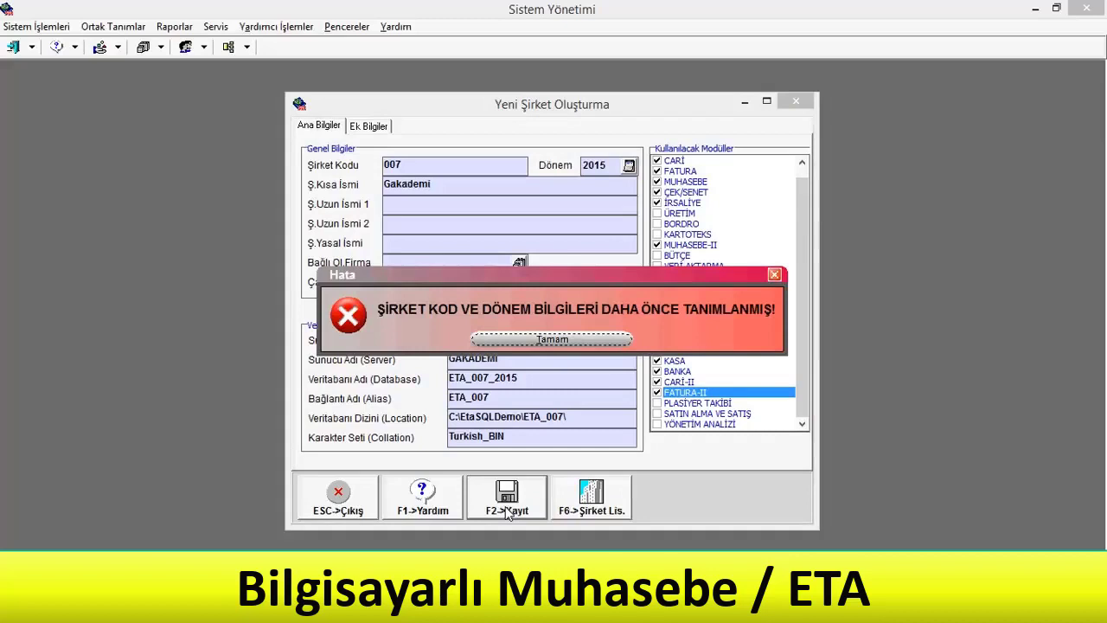
pyautogui.press('Return')
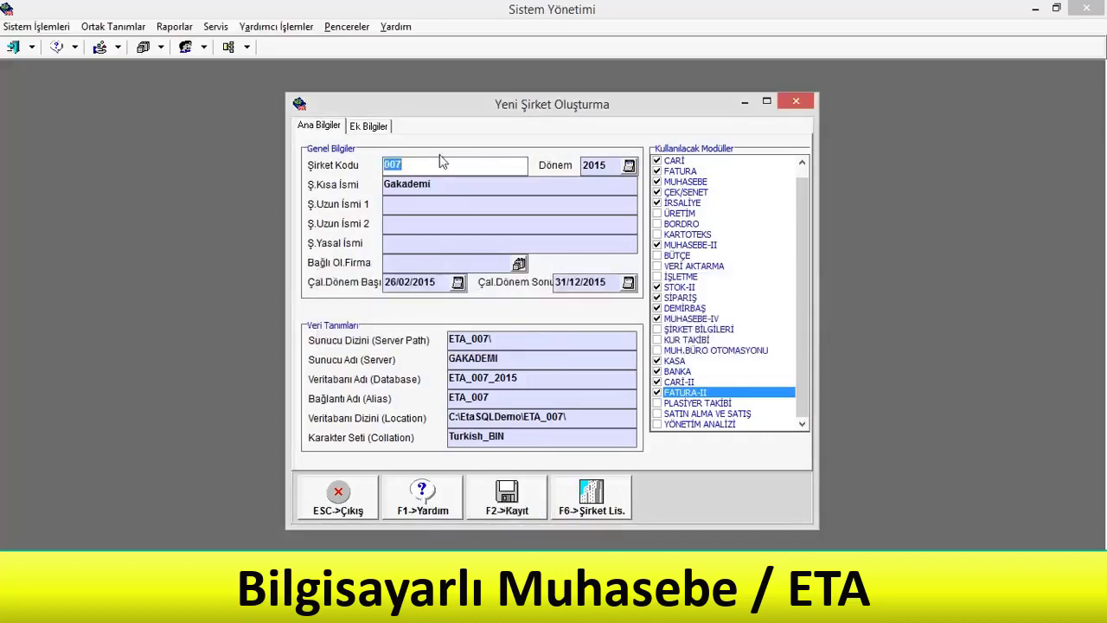
# Set the company code (Şirket Kodu) to 001 and try to save the company.
pyautogui.write('001')
pyautogui.click(509, 502)
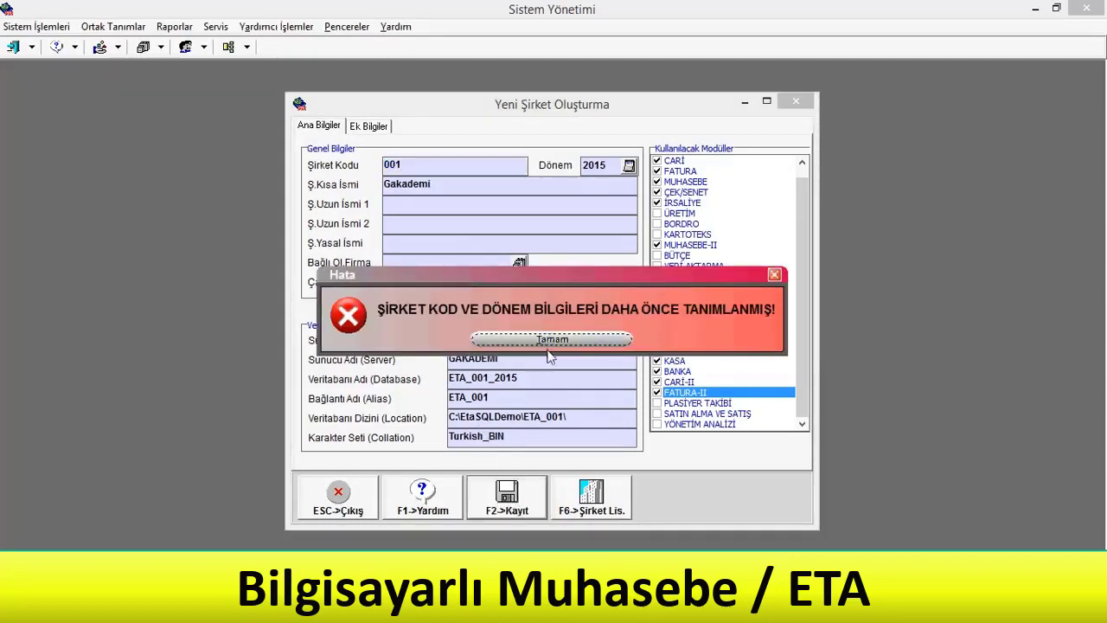
pyautogui.press('Return')
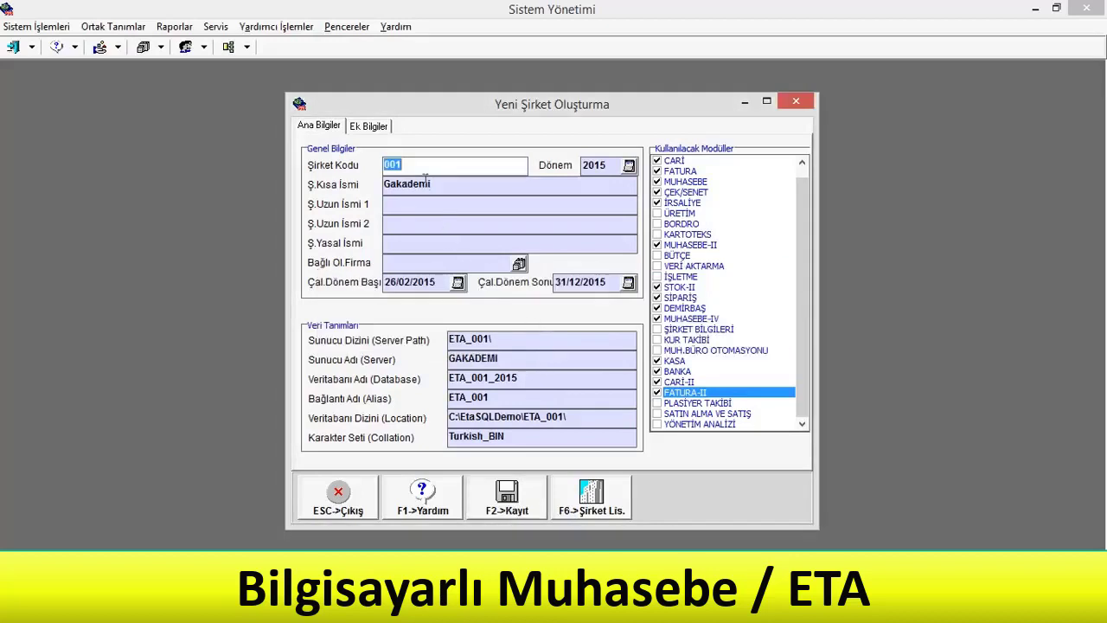
# Set the company code (Şirket Kodu) to 002, then save the company record and confirm the save.
pyautogui.click(421, 167)
pyautogui.press('BackSpace')
pyautogui.write('2')
pyautogui.click(525, 497)
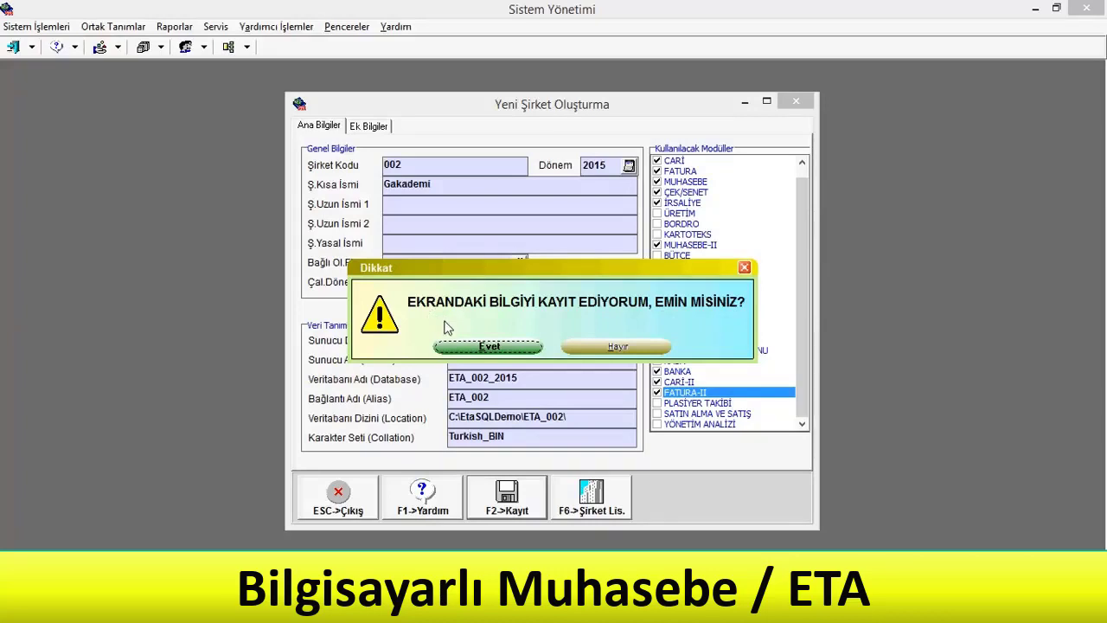
pyautogui.click(471, 348)
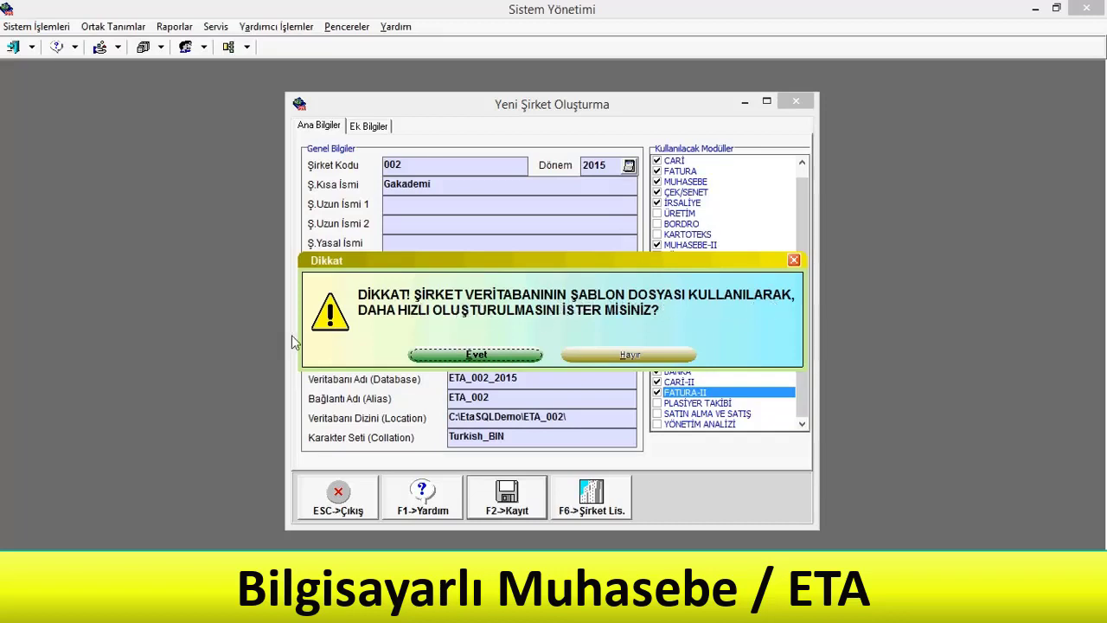
# Create the company database without the template file, with the Tekdüzen Hesap Planı opened automatically and 7A Grubu Hesaplar as cost accounts.
pyautogui.click(605, 356)
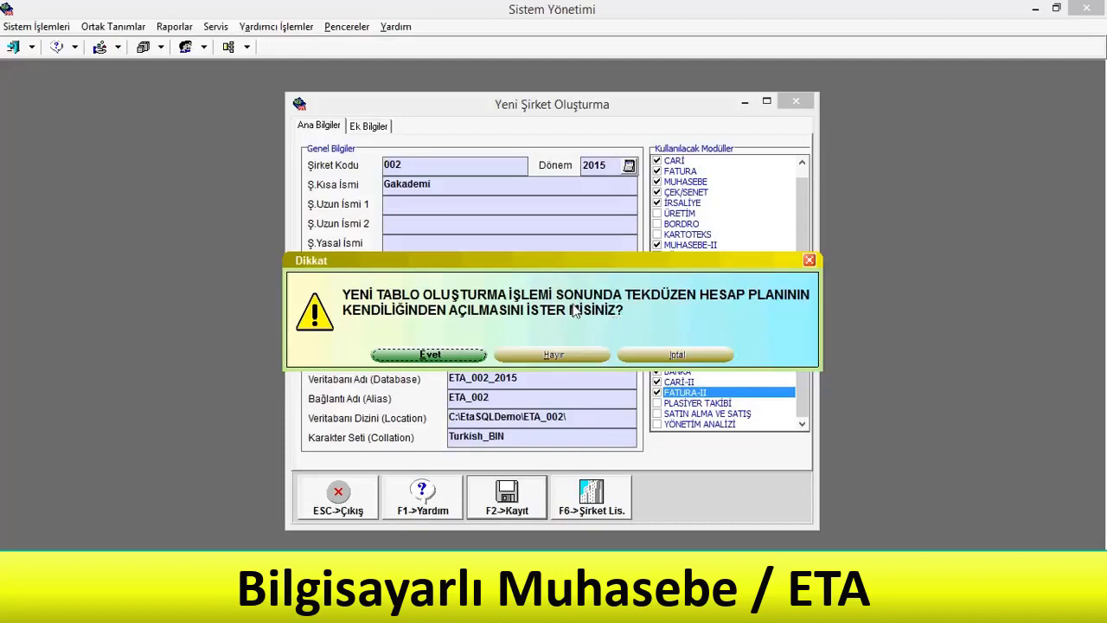
pyautogui.click(428, 355)
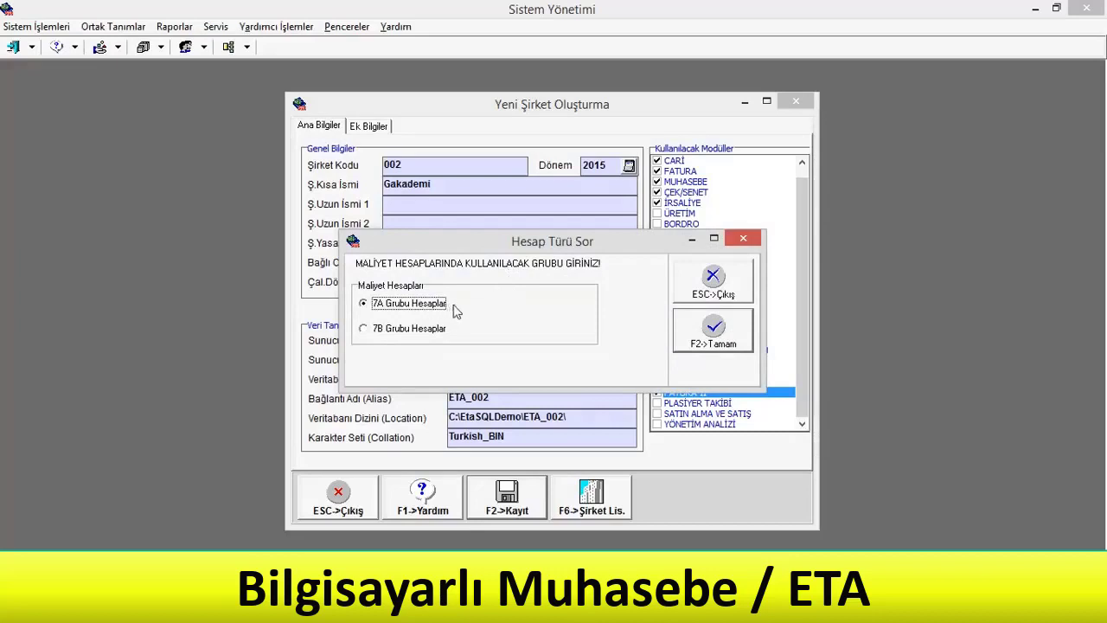
pyautogui.click(407, 337)
pyautogui.click(405, 311)
pyautogui.click(716, 339)
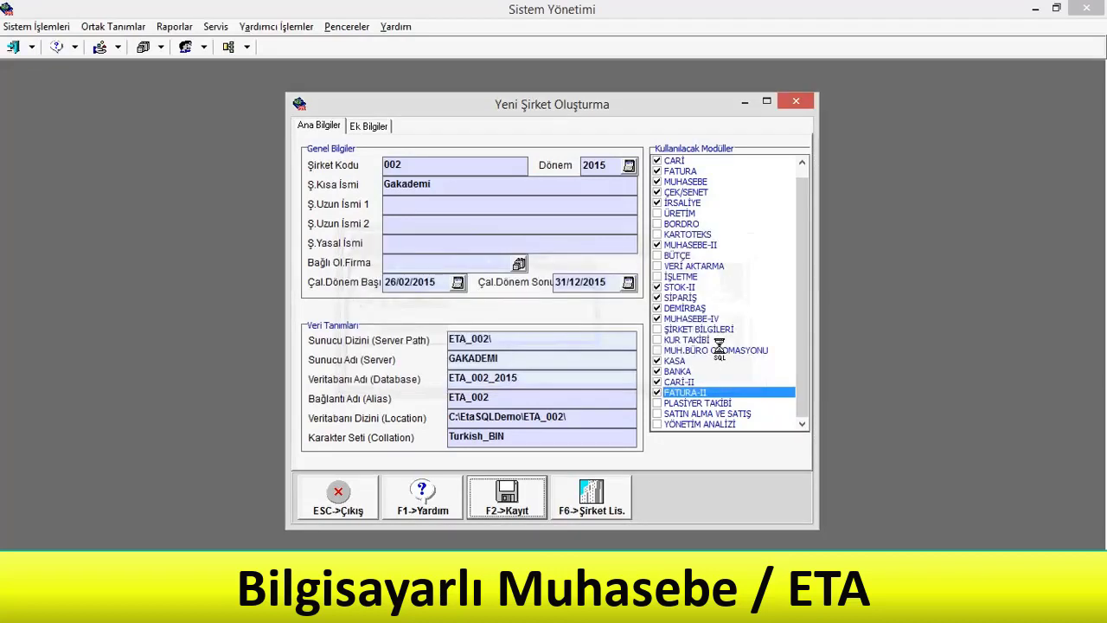